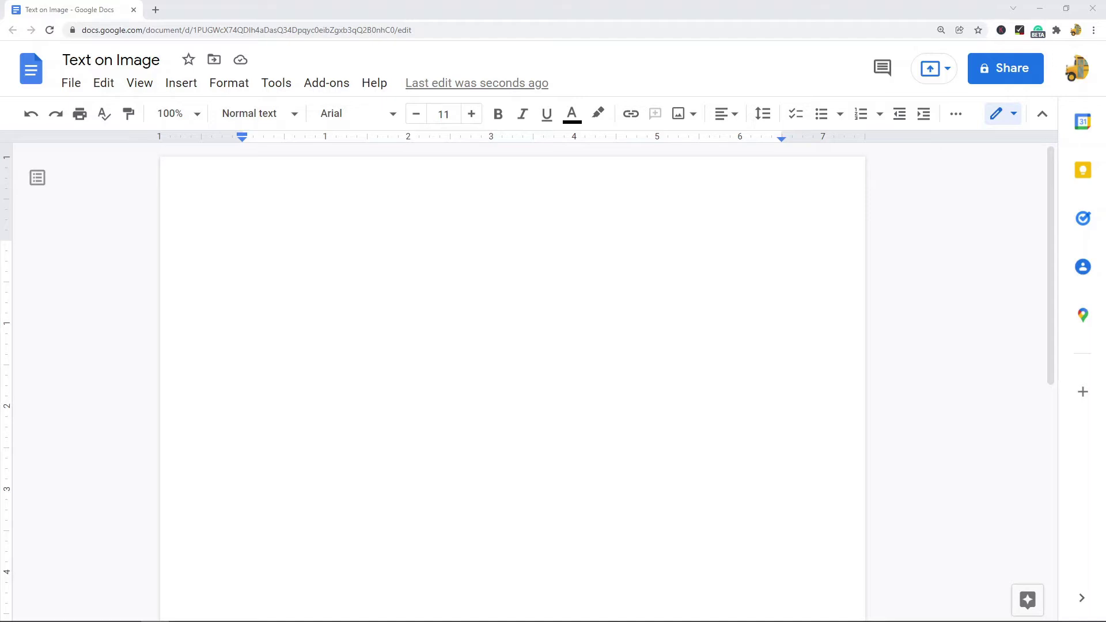
Step: Upload the tree landscape photo from the computer into the top of the document
left_click(422, 263)
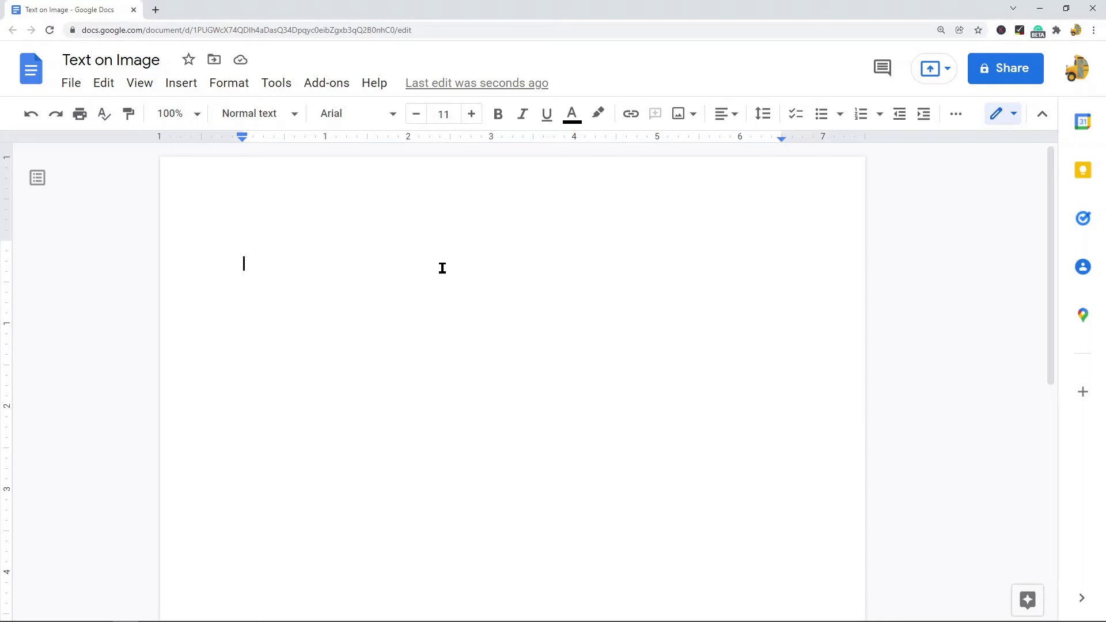
left_click(179, 87)
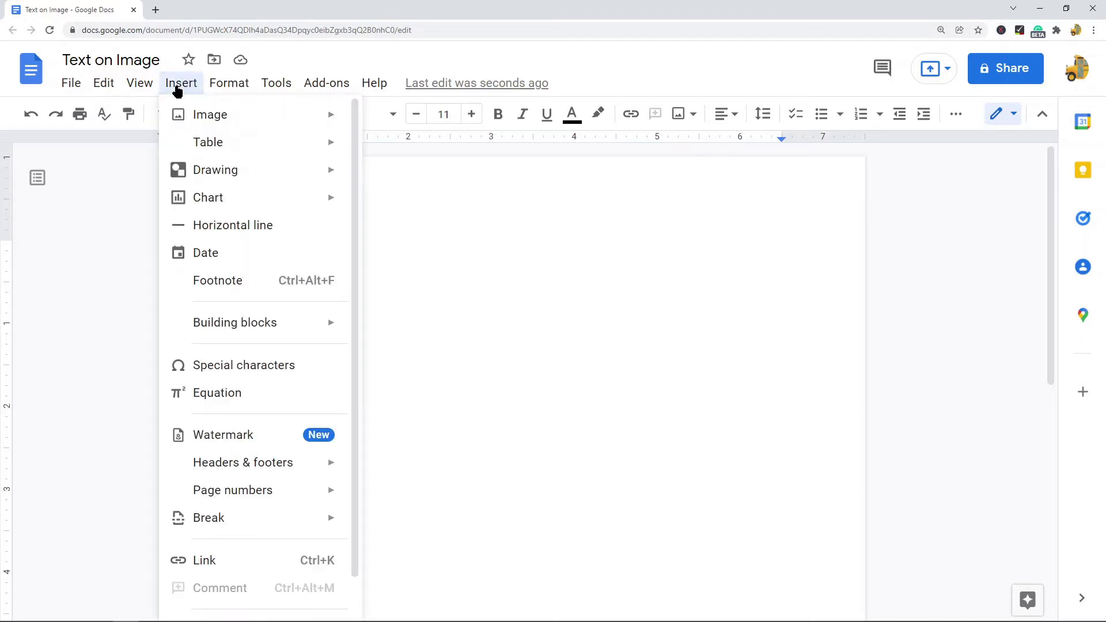
mouse_move(196, 113)
left_click(387, 119)
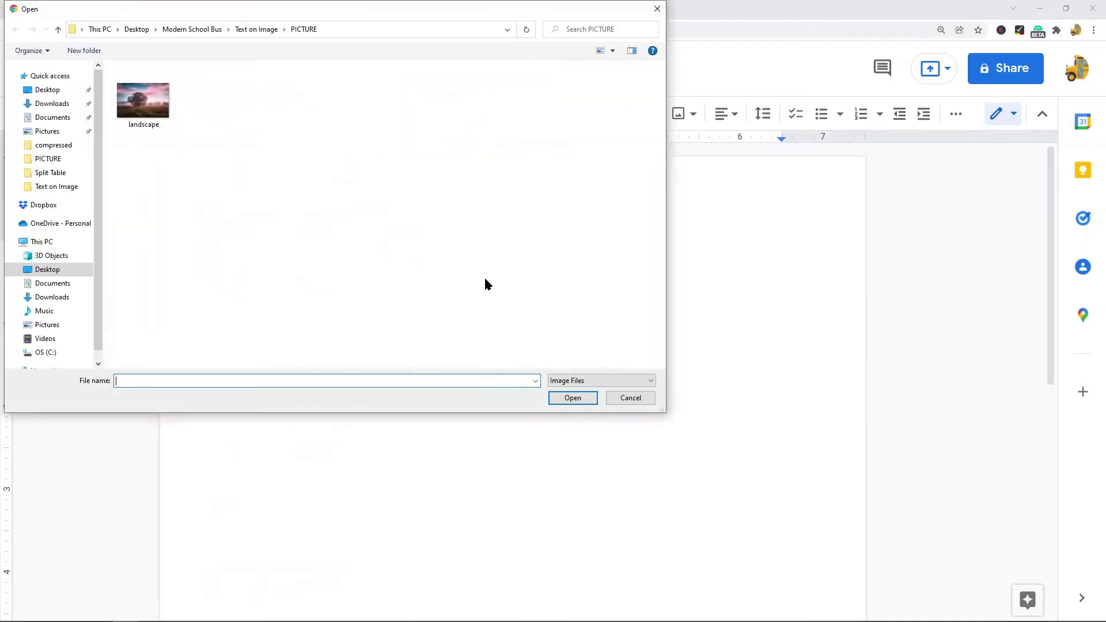
double_click(164, 100)
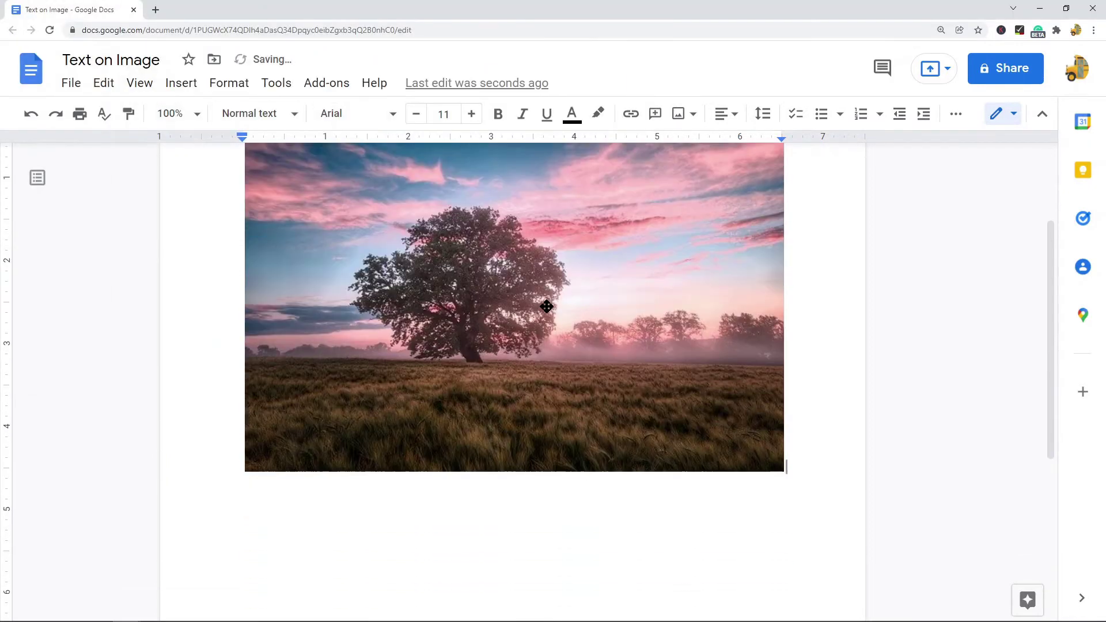
left_click(517, 362)
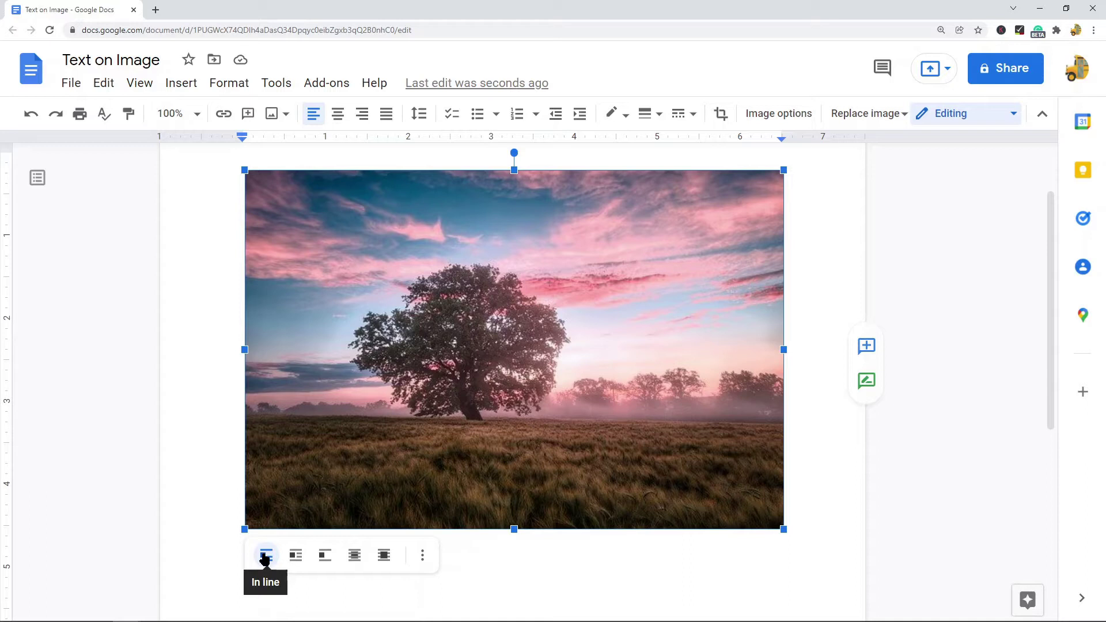
Step: Type the caption 'Tree' on a new line below the photo
left_click(805, 516)
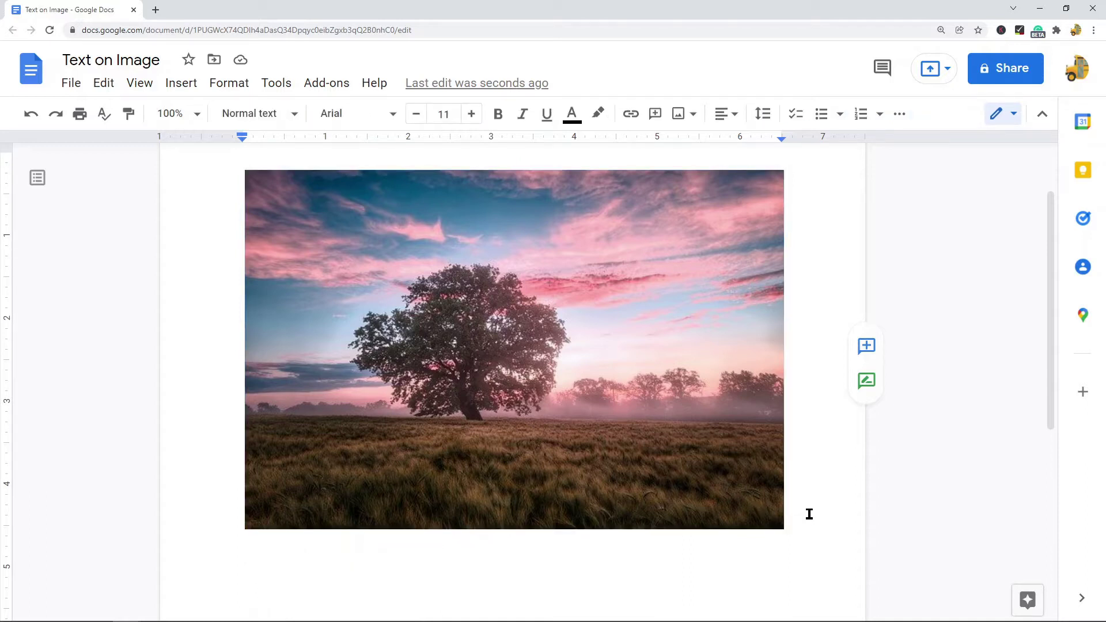
key("Return")
type("t")
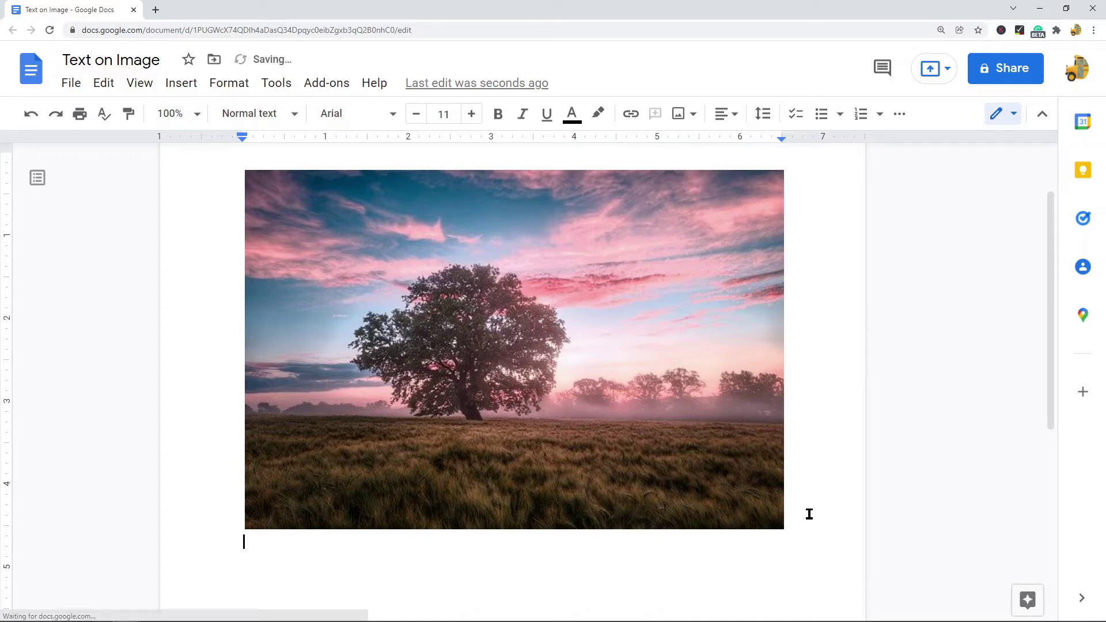
key("BackSpace")
type("TRE")
key("BackSpace")
key("BackSpace")
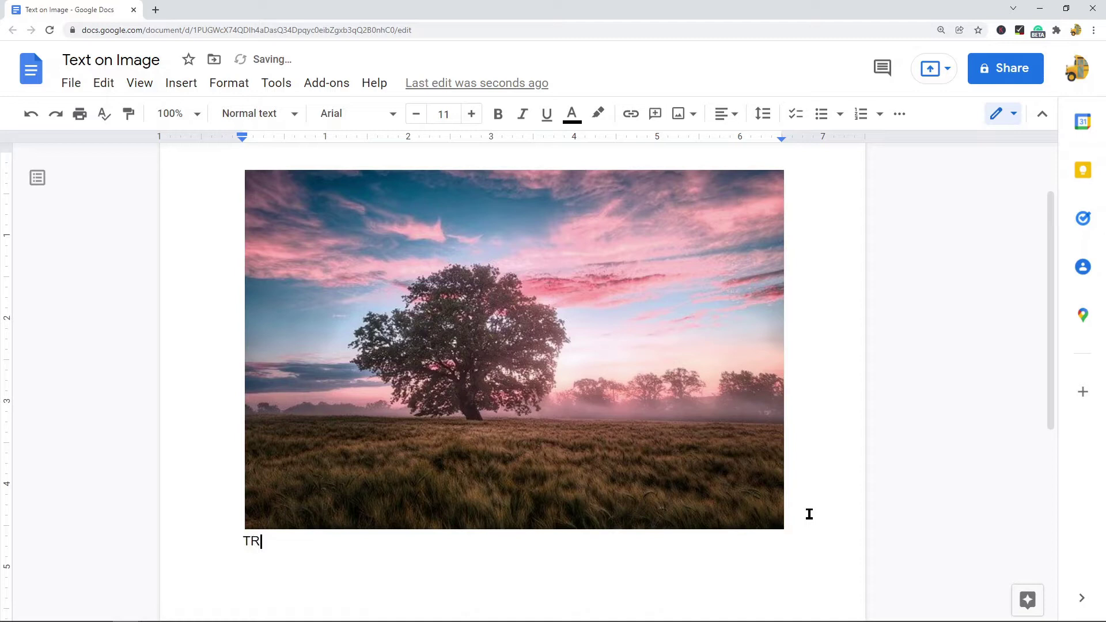
type("ree")
scroll(455, 479, "up", 1)
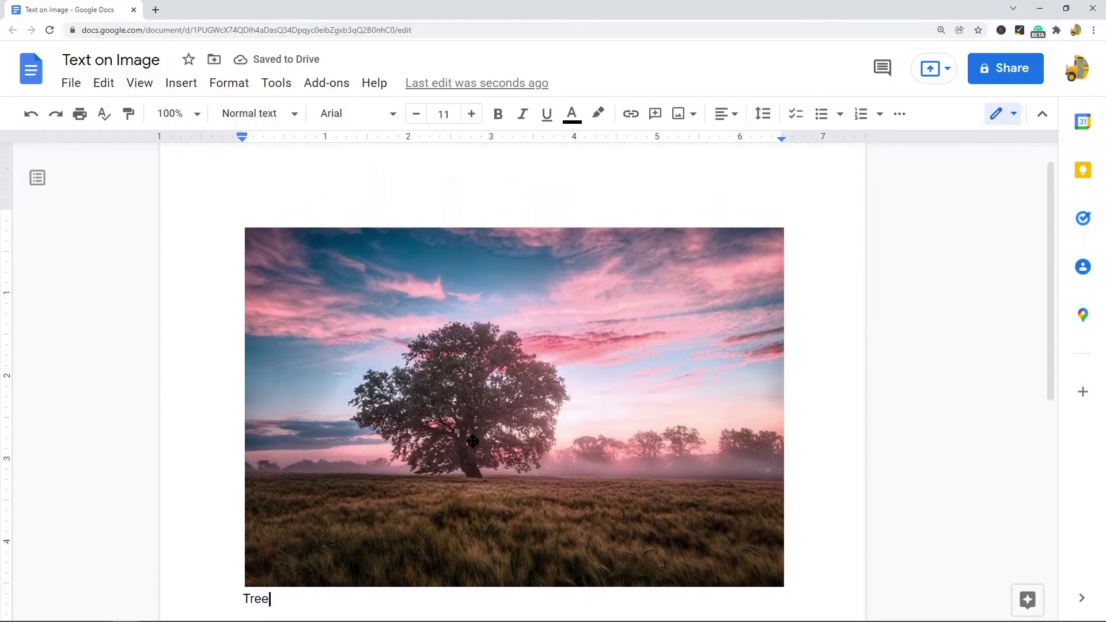
scroll(473, 441, "down", 1)
Step: Select the photo and the 'Tree' caption and centre-align them
left_click(312, 473)
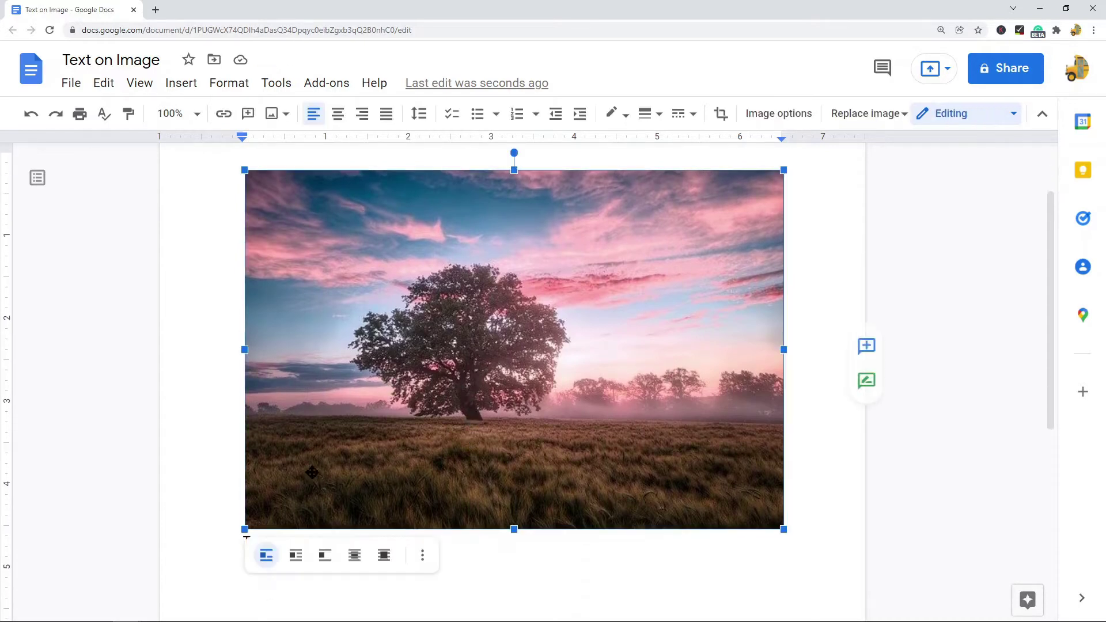
left_click(194, 545)
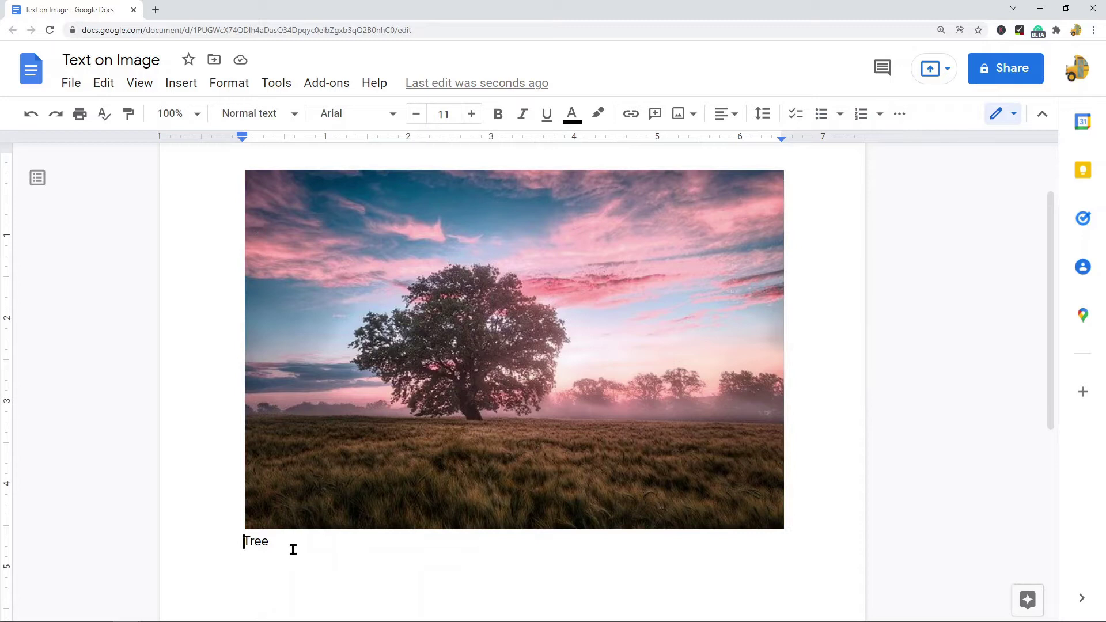
left_click_drag(294, 550, 230, 501)
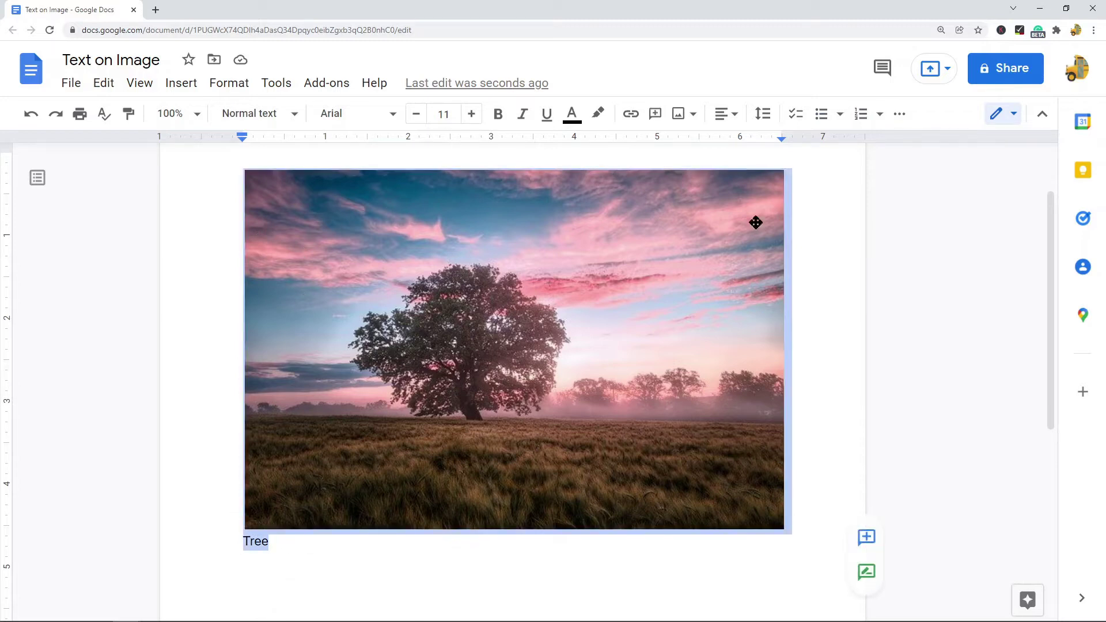
left_click(724, 117)
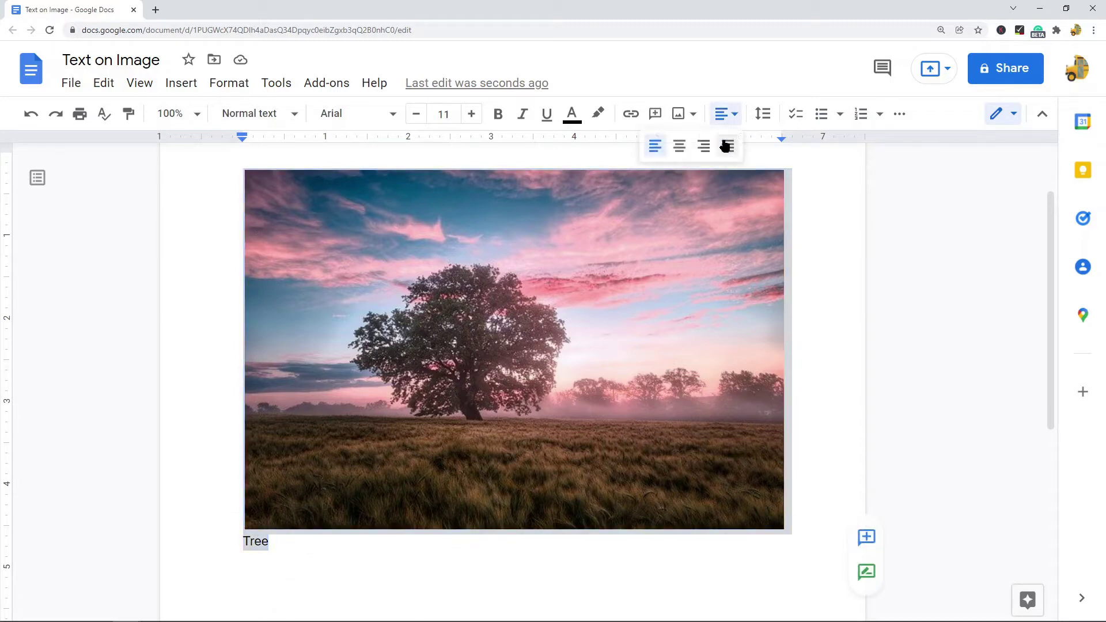
left_click(681, 151)
left_click(516, 544)
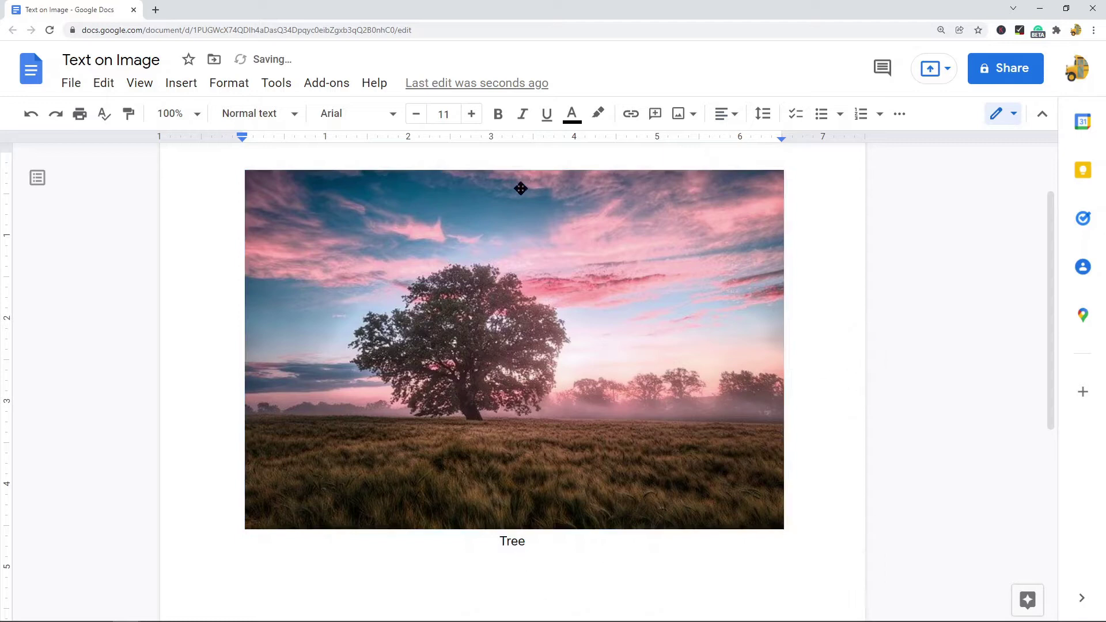
scroll(519, 316, "up", 2)
scroll(530, 417, "down", 2)
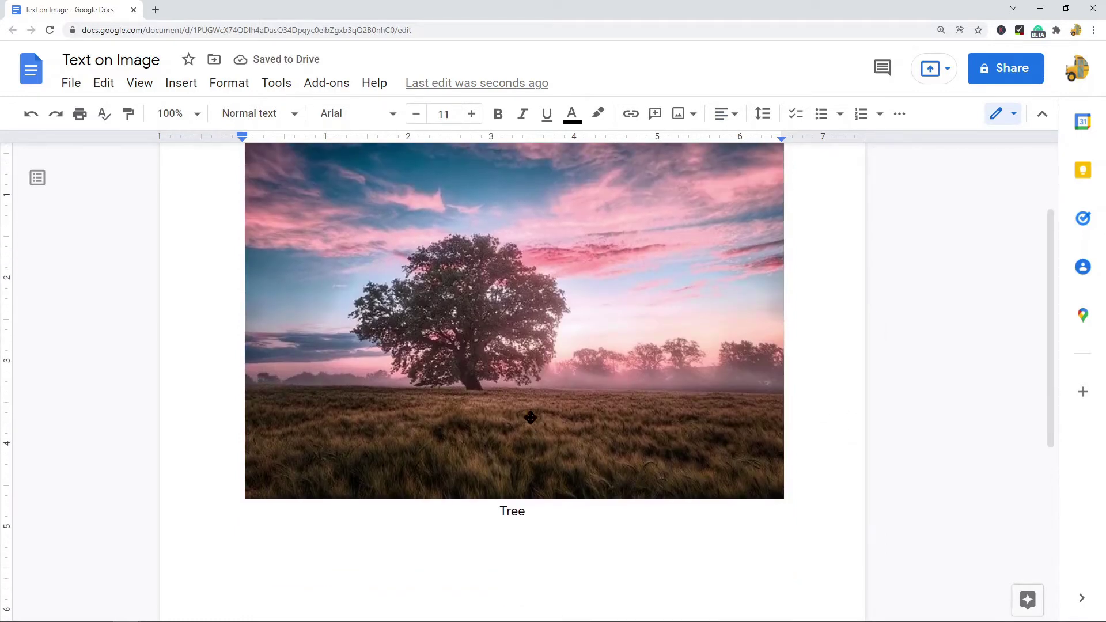
left_click(515, 386)
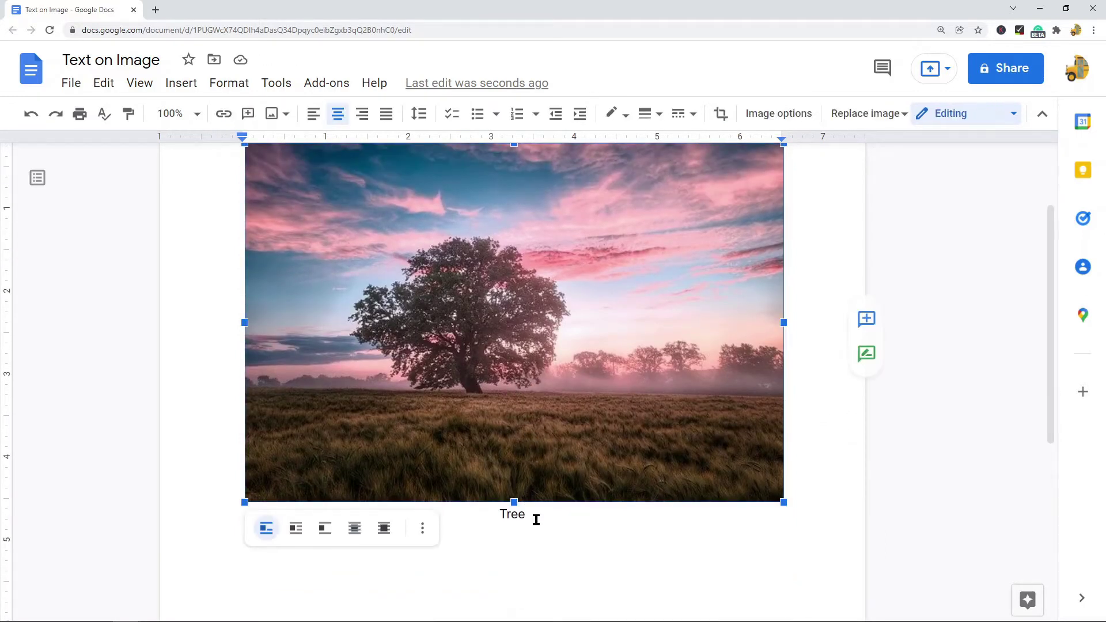
left_click(536, 519)
key("shift+Home")
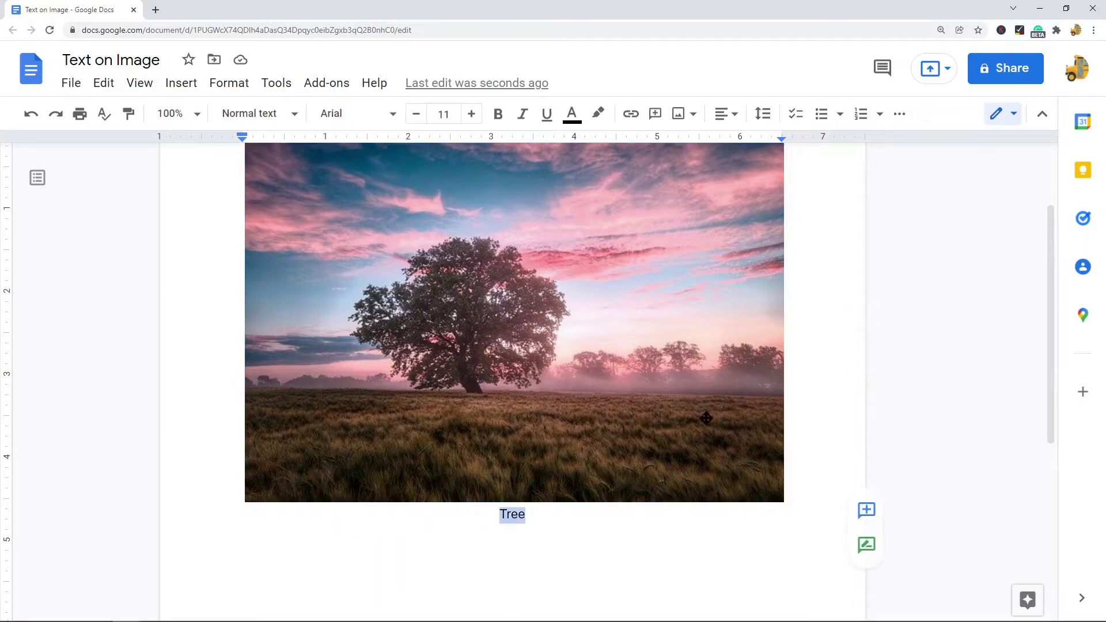
key("BackSpace")
scroll(708, 420, "up", 3)
left_click(420, 388)
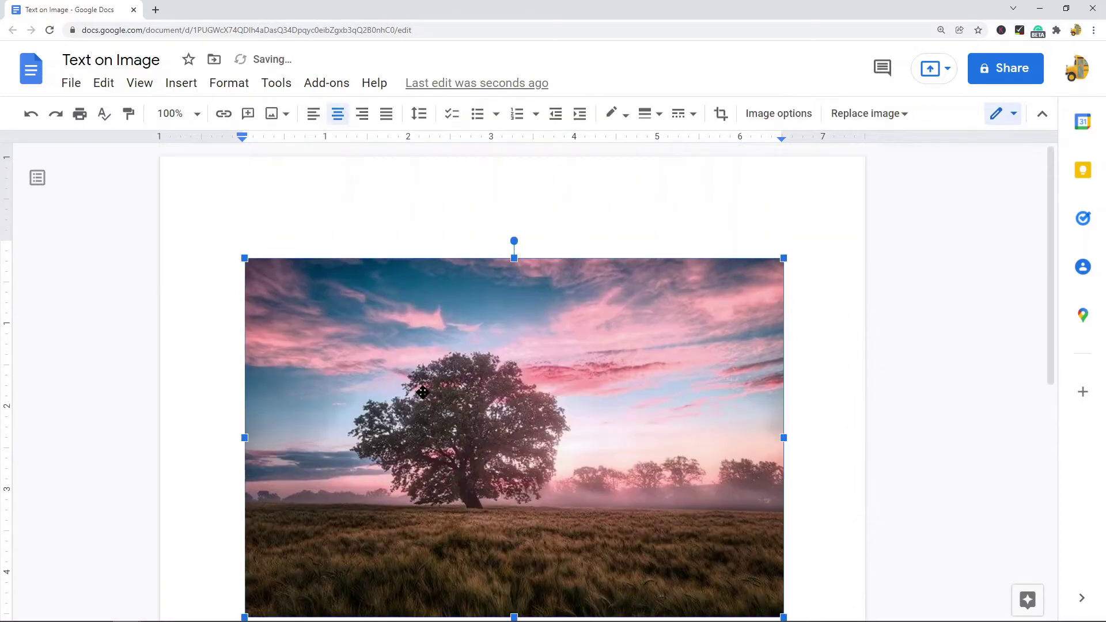
scroll(426, 381, "down", 1)
scroll(426, 380, "down", 1)
scroll(441, 340, "up", 1)
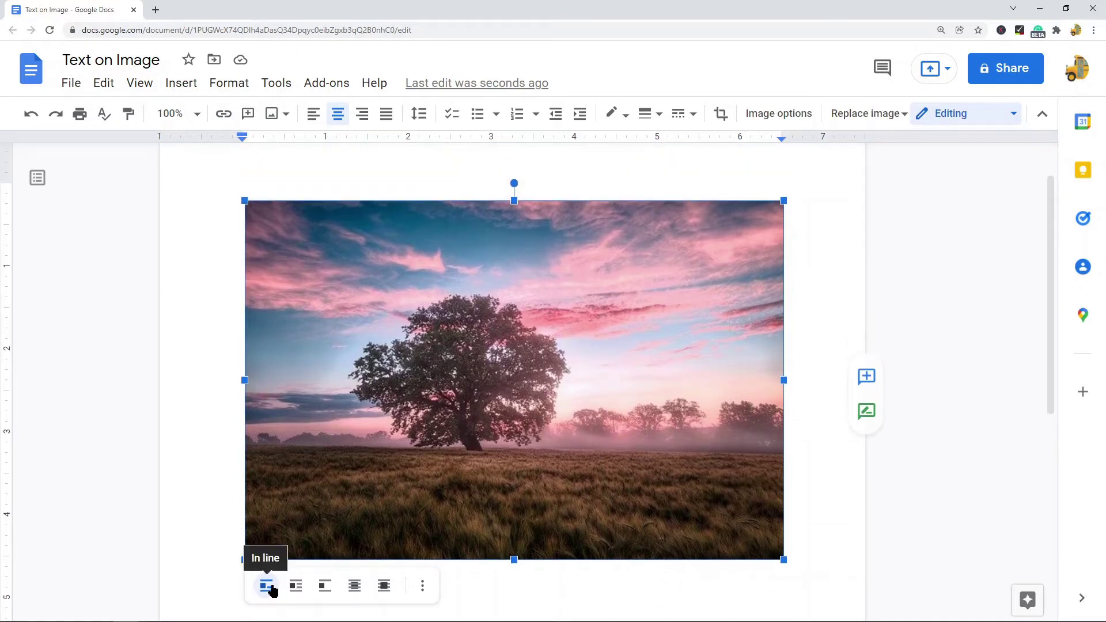
left_click(352, 190)
type("Tree")
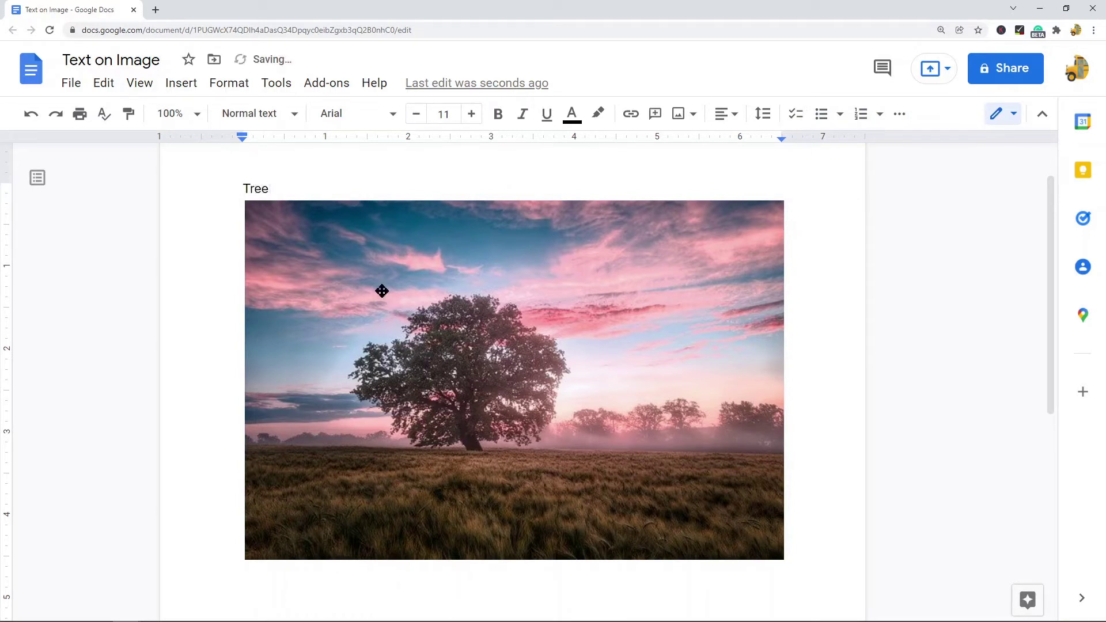
left_click_drag(244, 189, 270, 189)
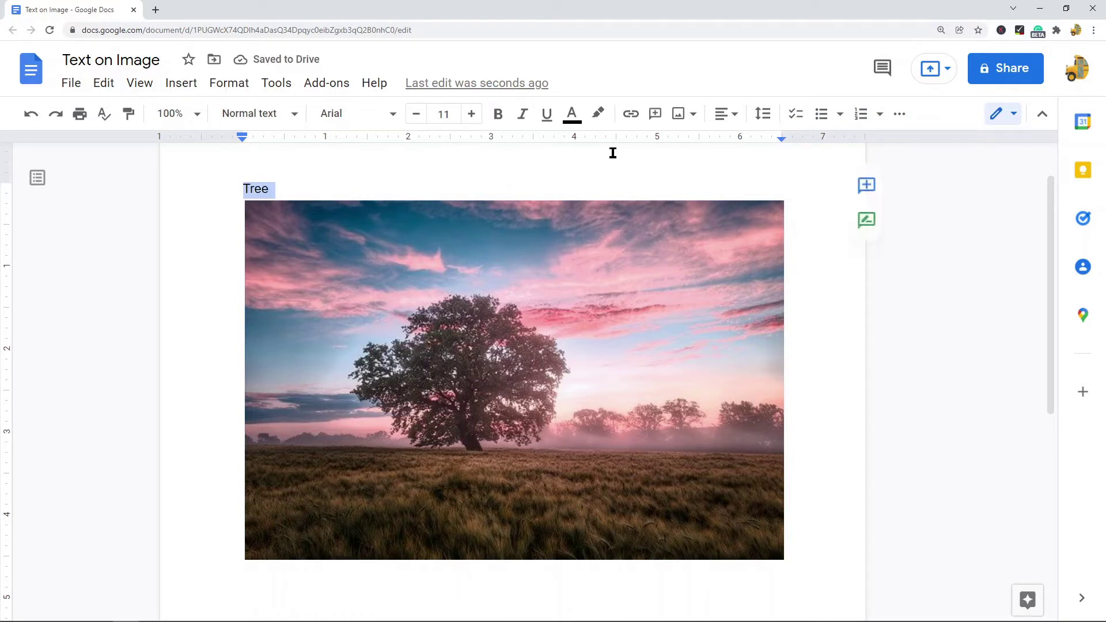
left_click(728, 114)
left_click(679, 146)
left_click(833, 318)
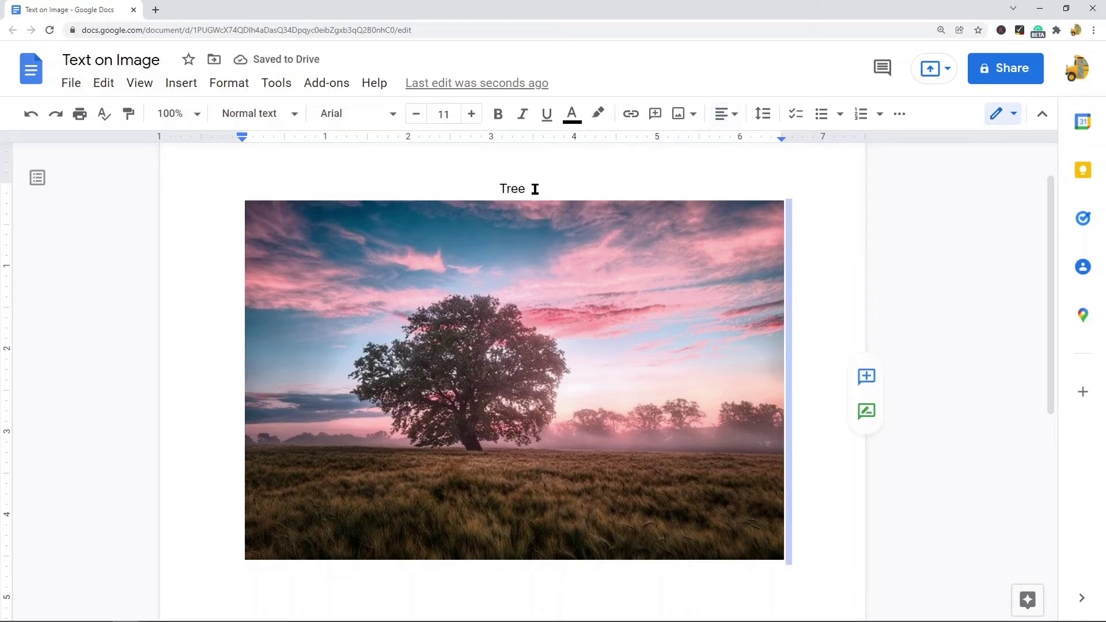
left_click_drag(533, 188, 469, 186)
key("ctrl+x")
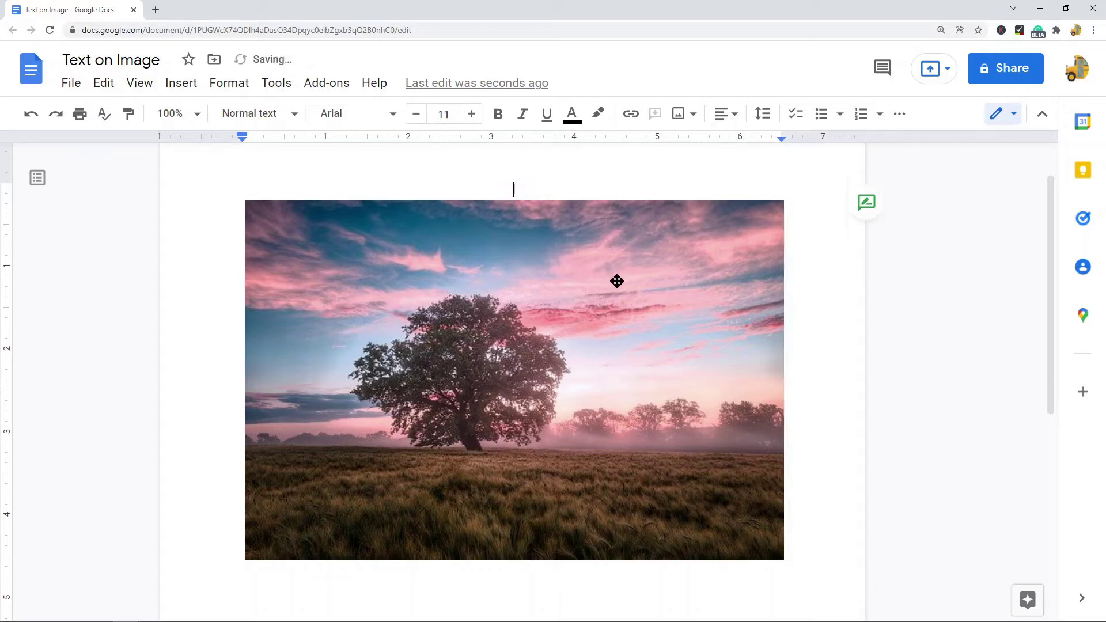
left_click(813, 523)
type("Tree")
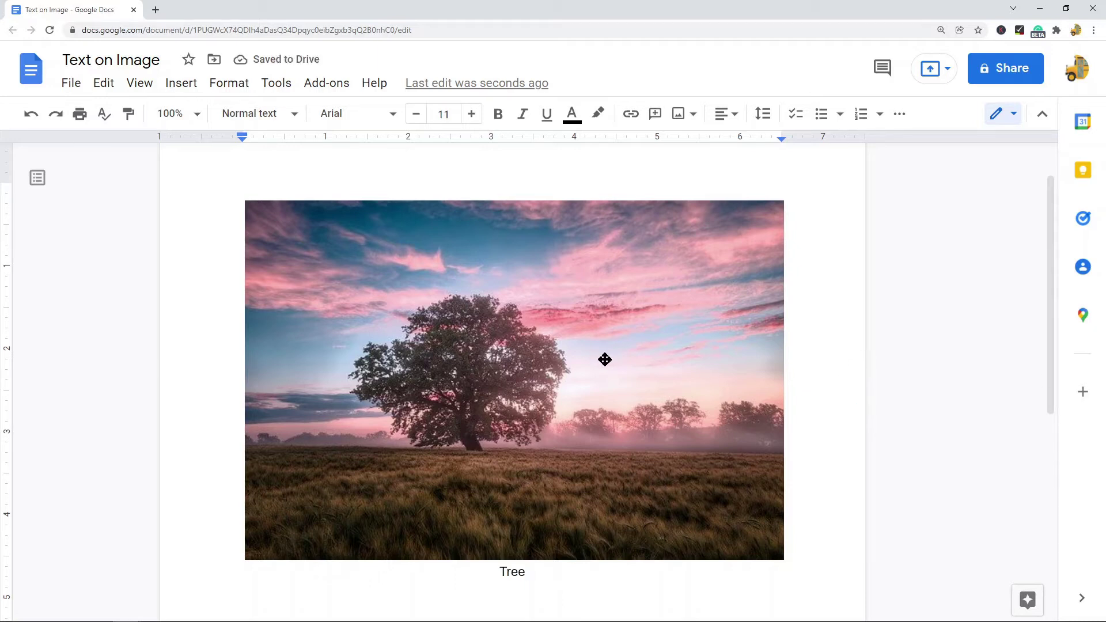
scroll(611, 352, "down", 1)
Step: Set the photo's wrapping to Behind text, then undo it back to In line
left_click(563, 397)
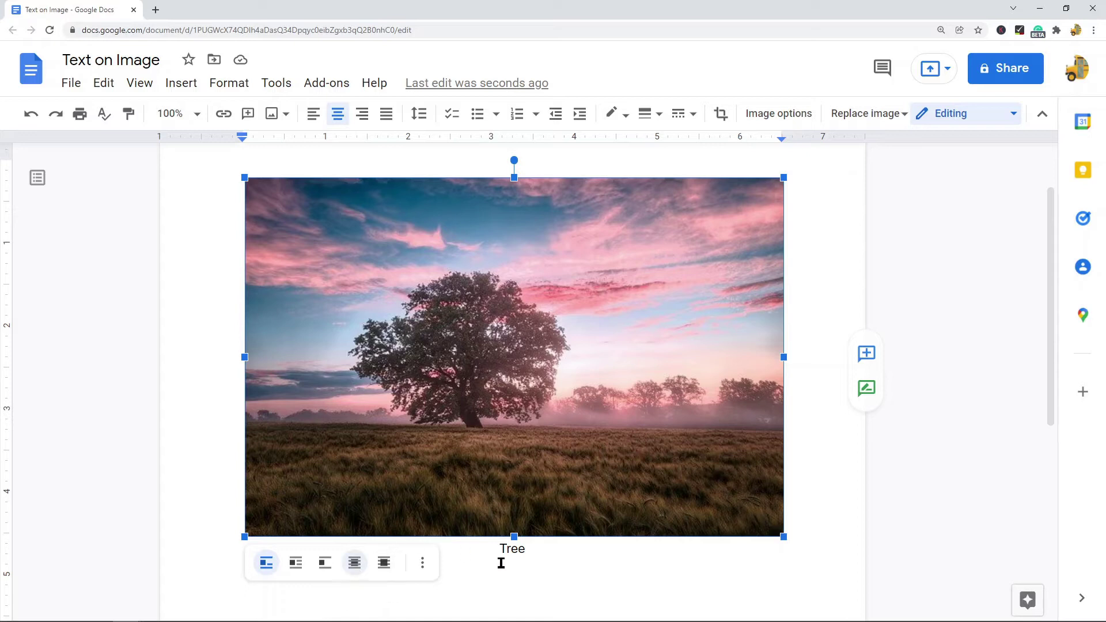
left_click(365, 569)
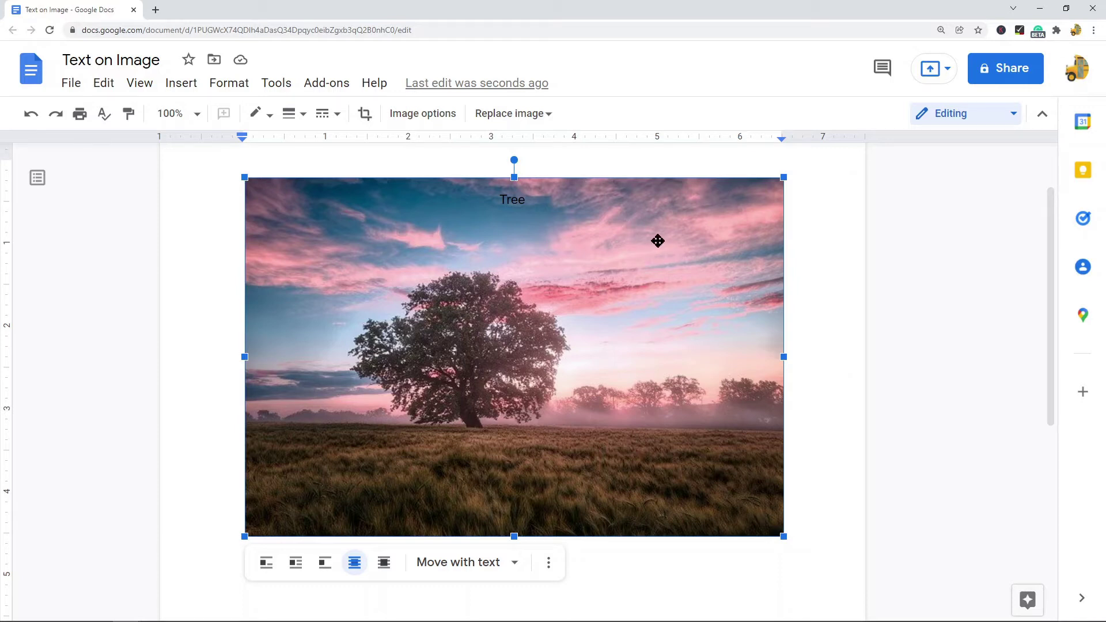
key("ctrl+z")
Step: Select the 'Tree' caption beneath the photo and delete it
left_click(519, 548)
left_click_drag(548, 552, 469, 553)
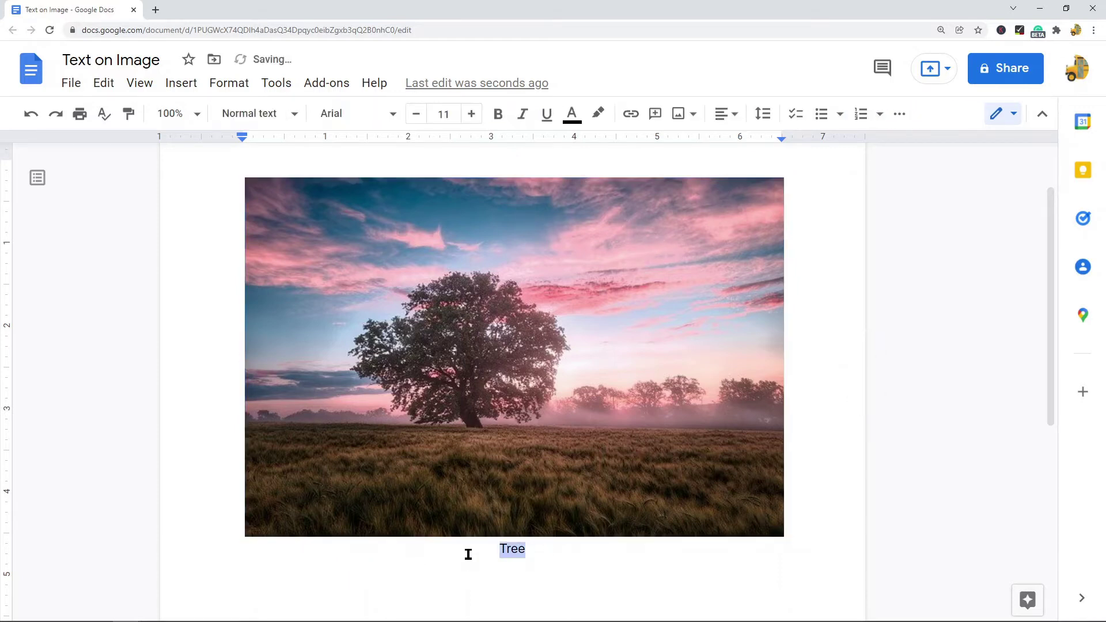
key("BackSpace")
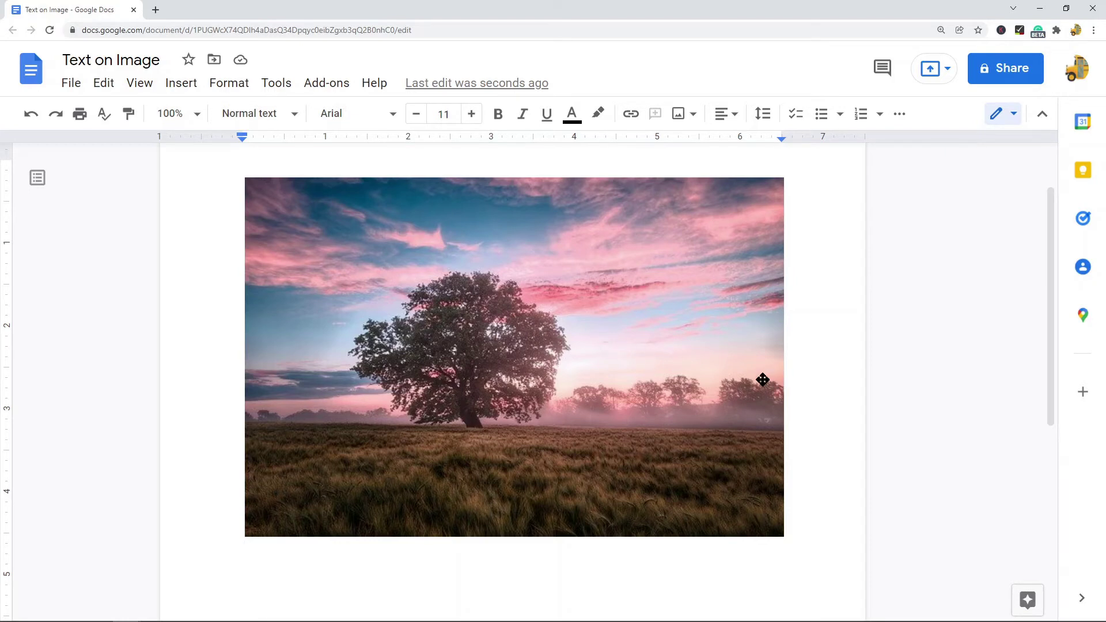
scroll(765, 374, "down", 1)
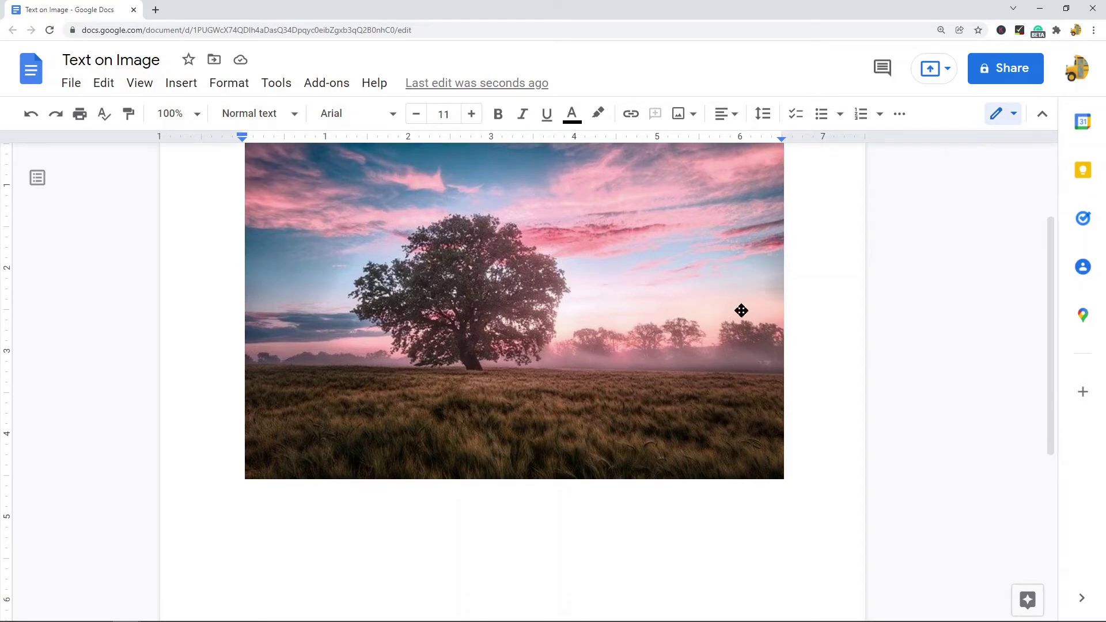
Step: Delete the tree photo, then insert a new blank drawing via Insert > Drawing > New
left_click(583, 292)
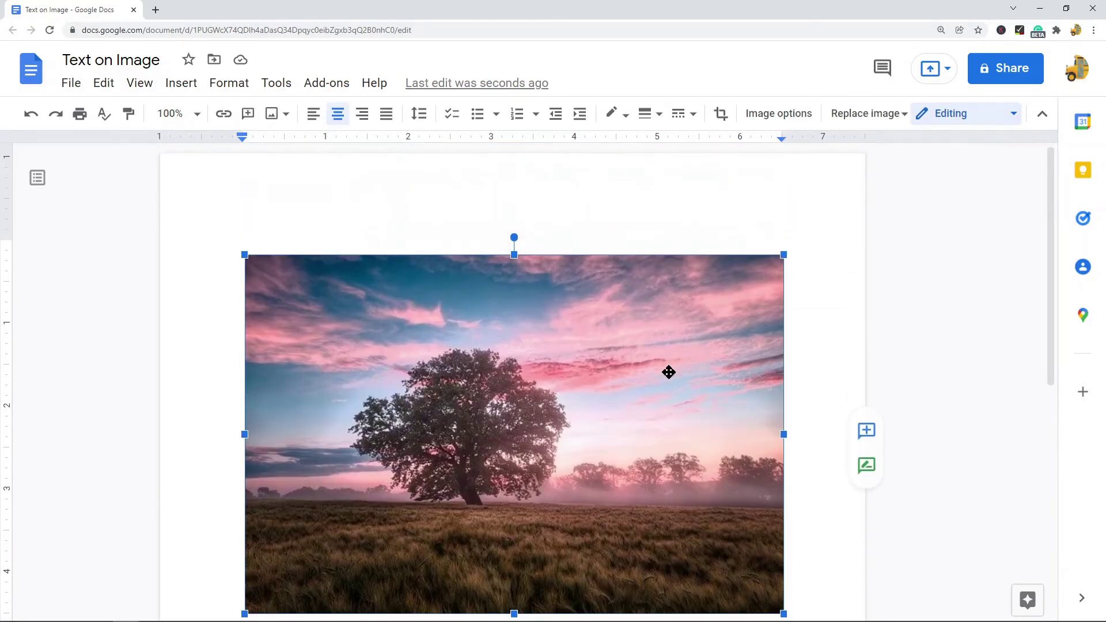
key("Delete")
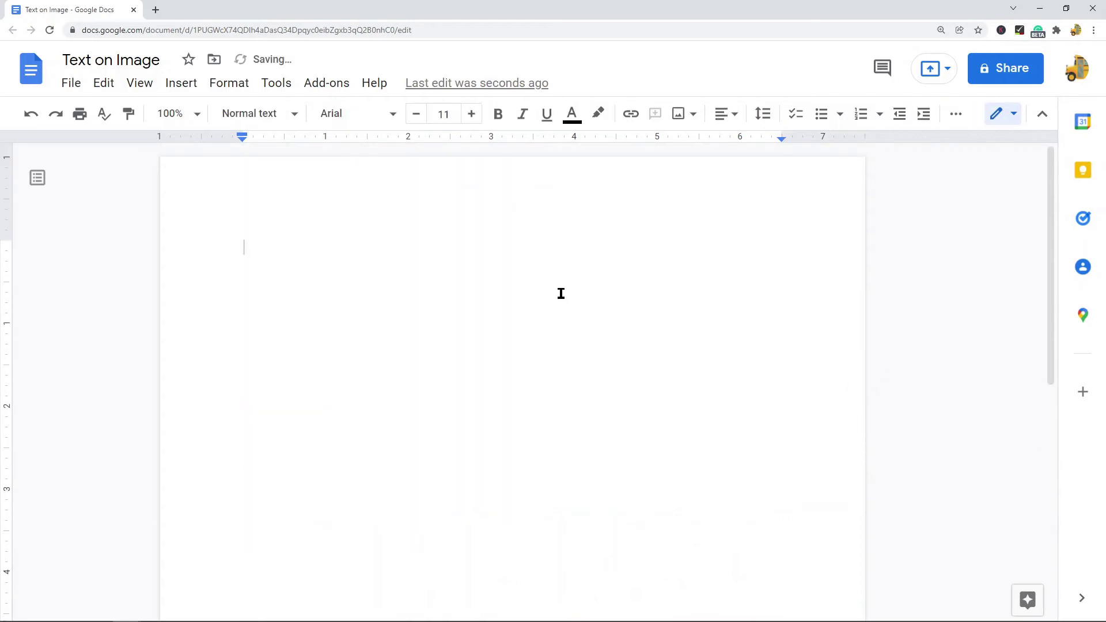
left_click(305, 279)
left_click(184, 84)
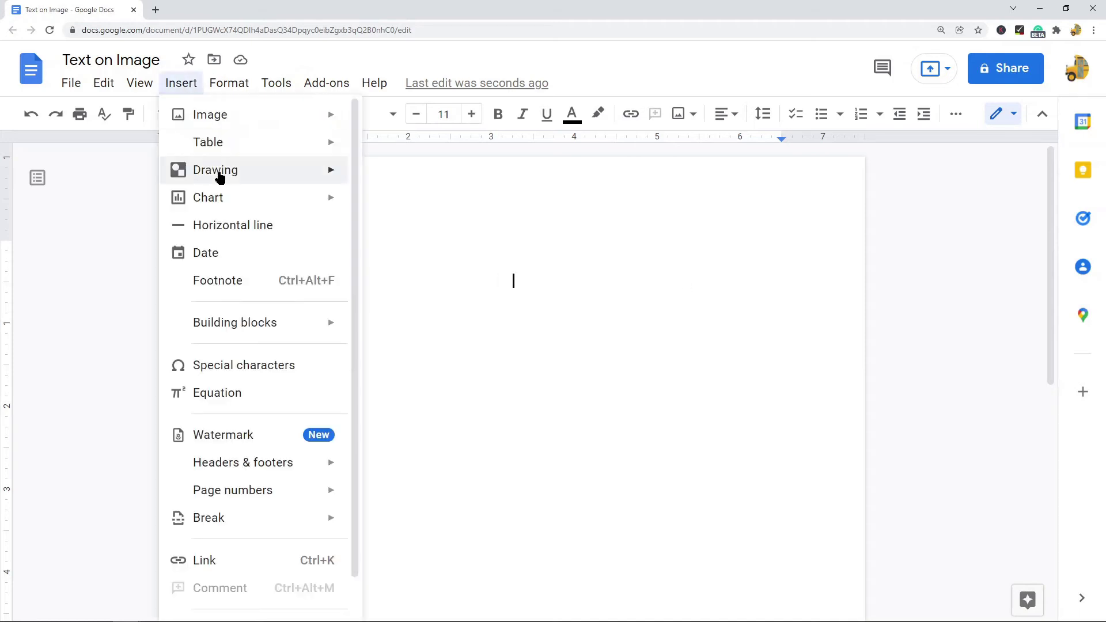
mouse_move(218, 176)
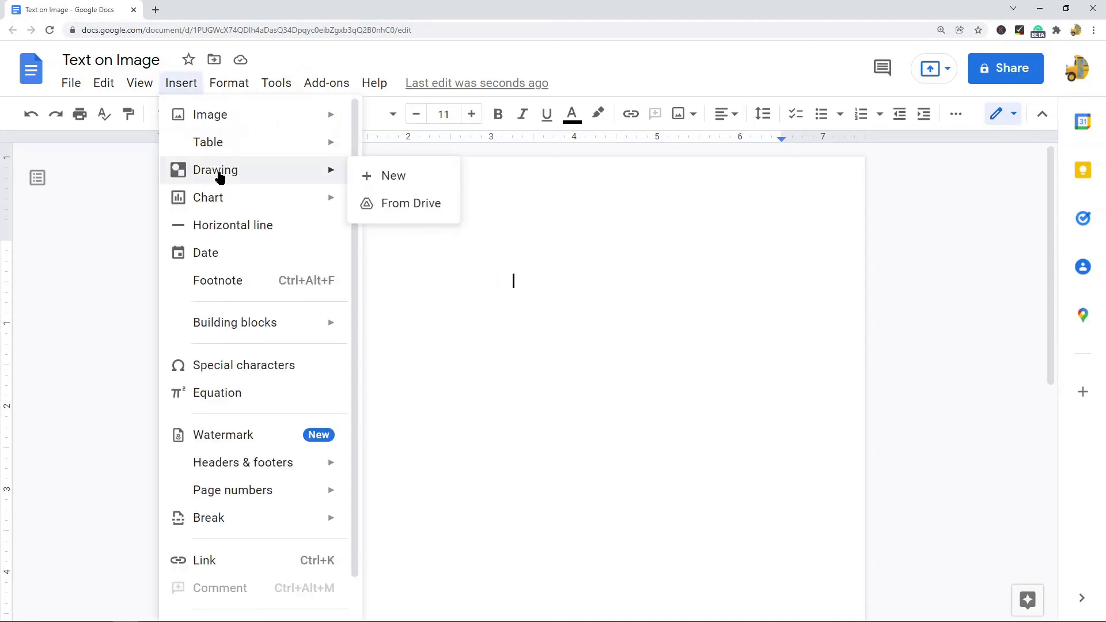
left_click(385, 175)
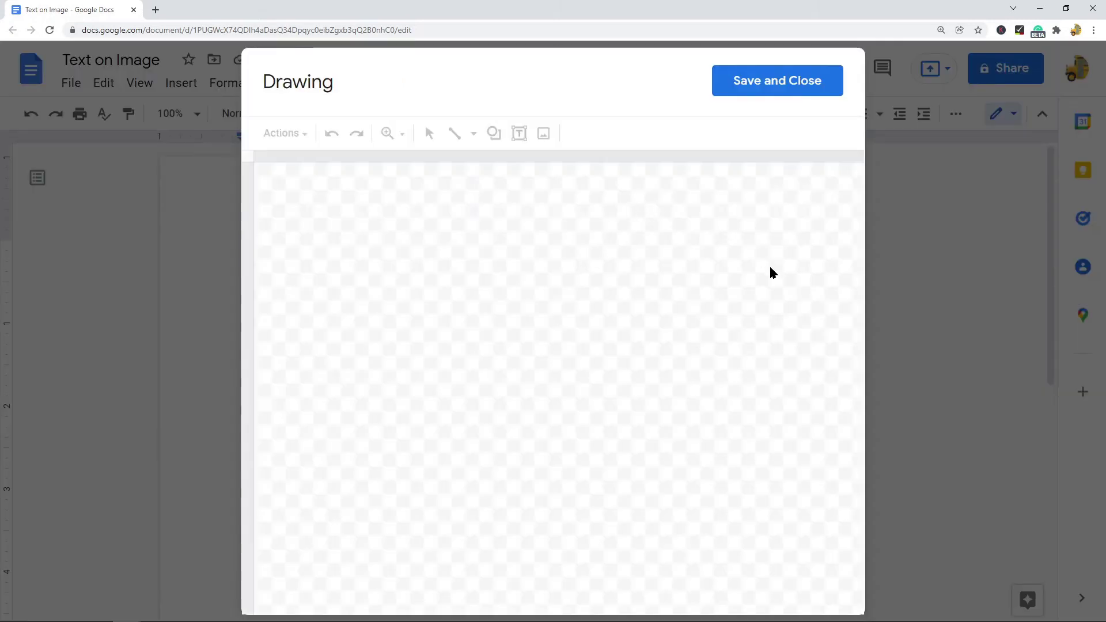
Step: Upload the tree landscape photo file onto the drawing canvas
left_click(544, 135)
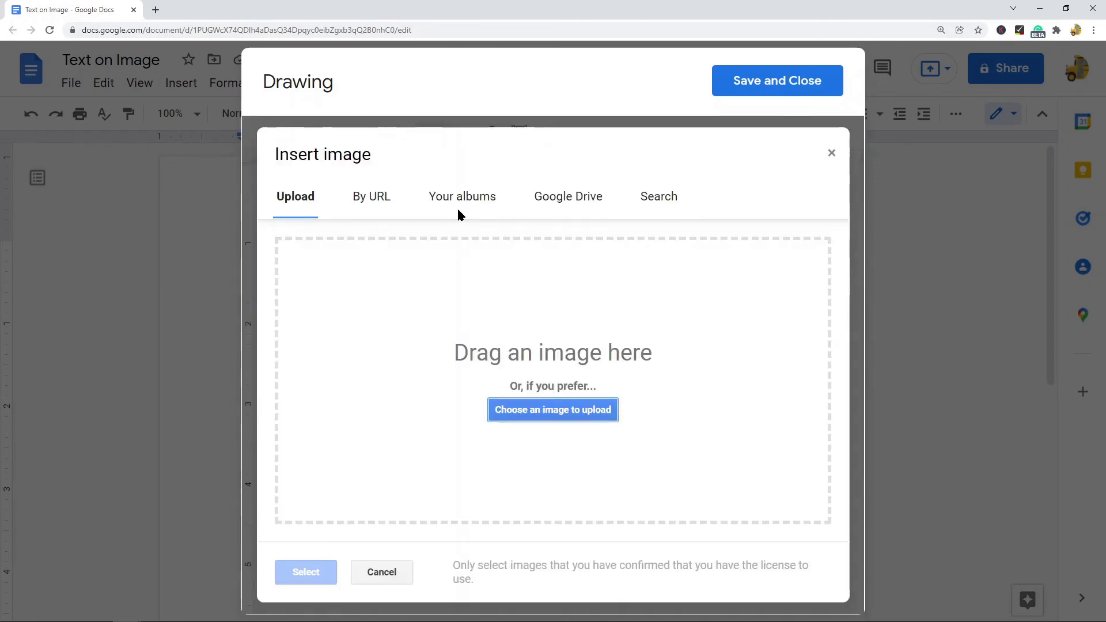
left_click(544, 416)
double_click(143, 98)
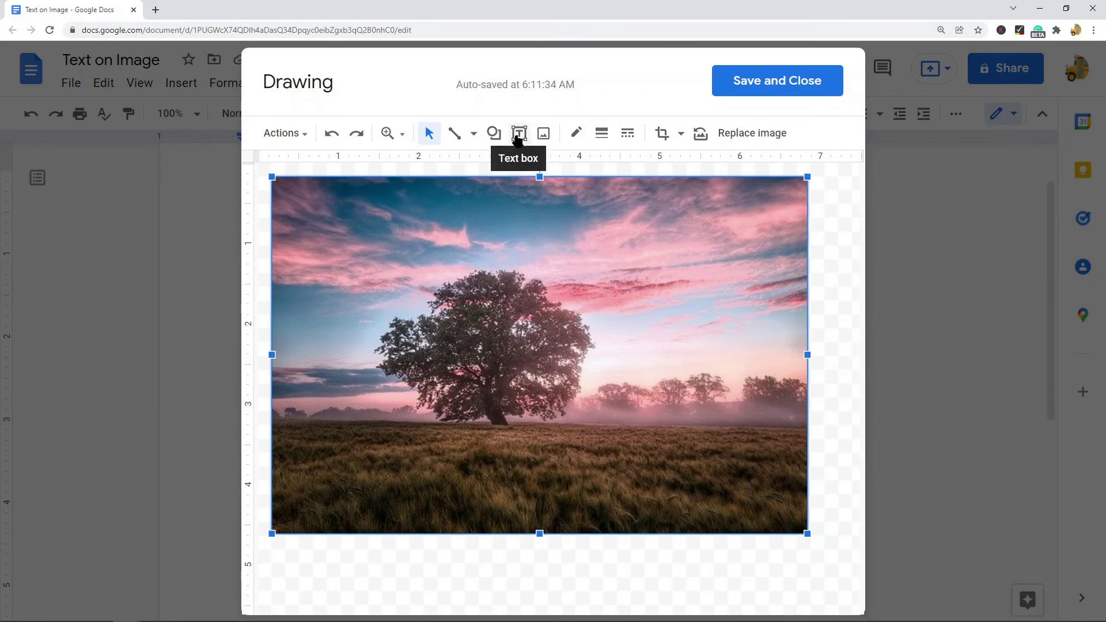
left_click(518, 134)
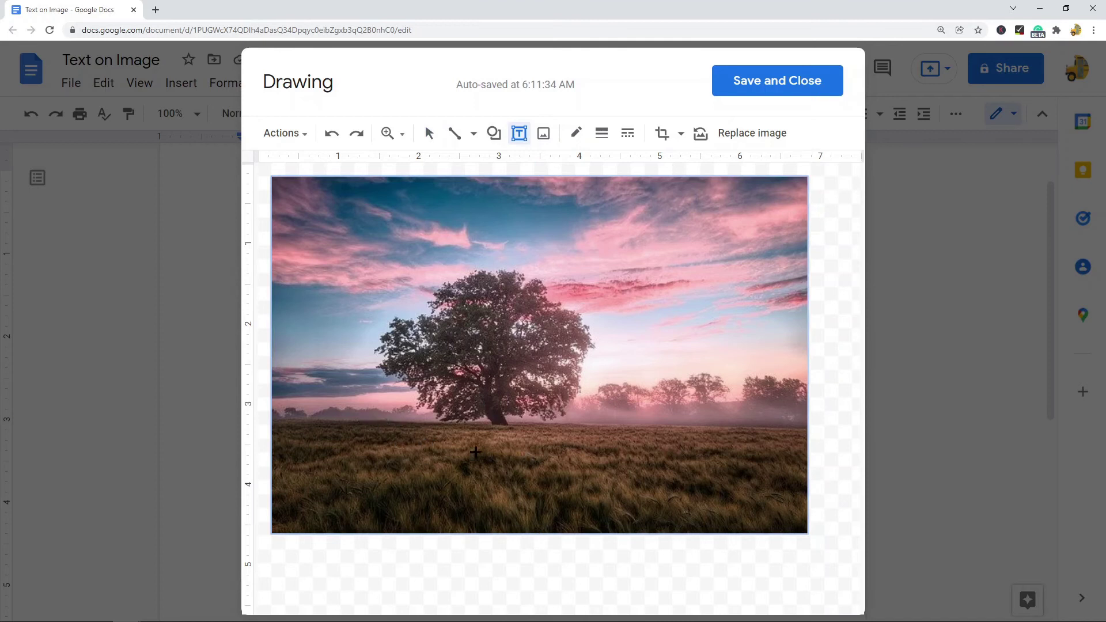
Step: Draw a text box on the grass, type 'Tree', and narrow it to one line
left_click_drag(418, 438, 529, 483)
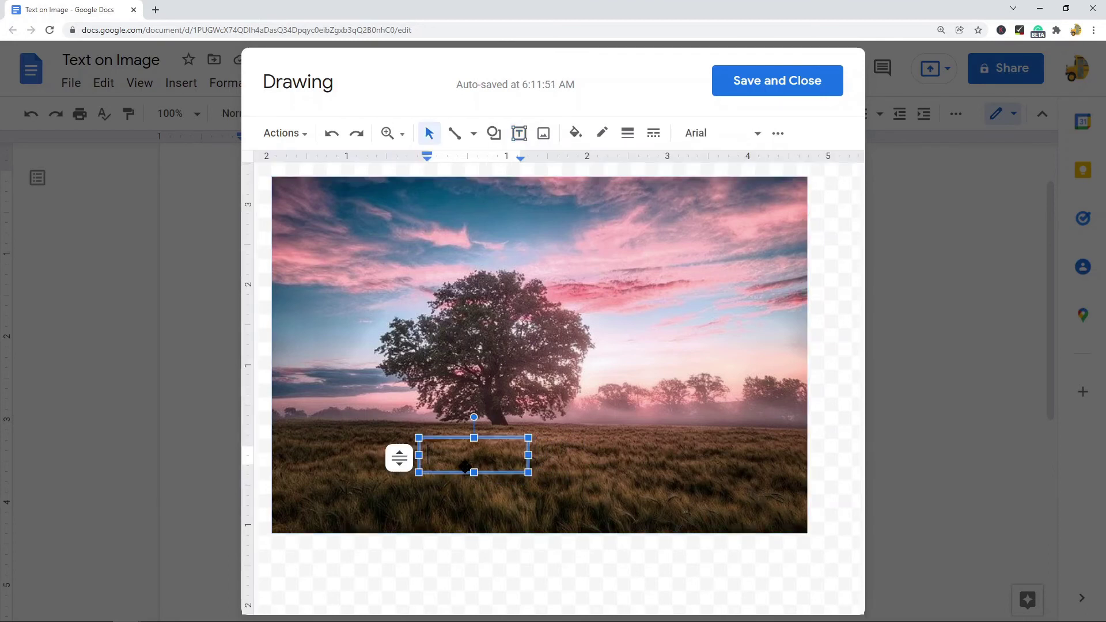
type("Tree")
left_click(529, 457)
left_click_drag(529, 456, 476, 464)
Step: Move the 'Tree' box lower right on the grass and give it a white border
left_click(462, 441)
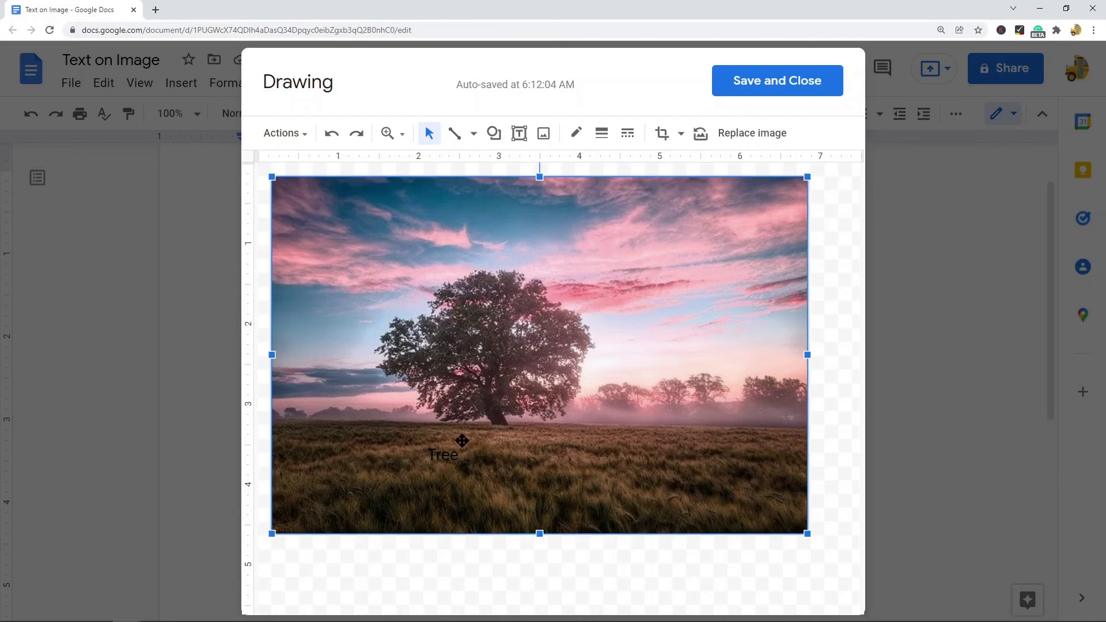
left_click(452, 456)
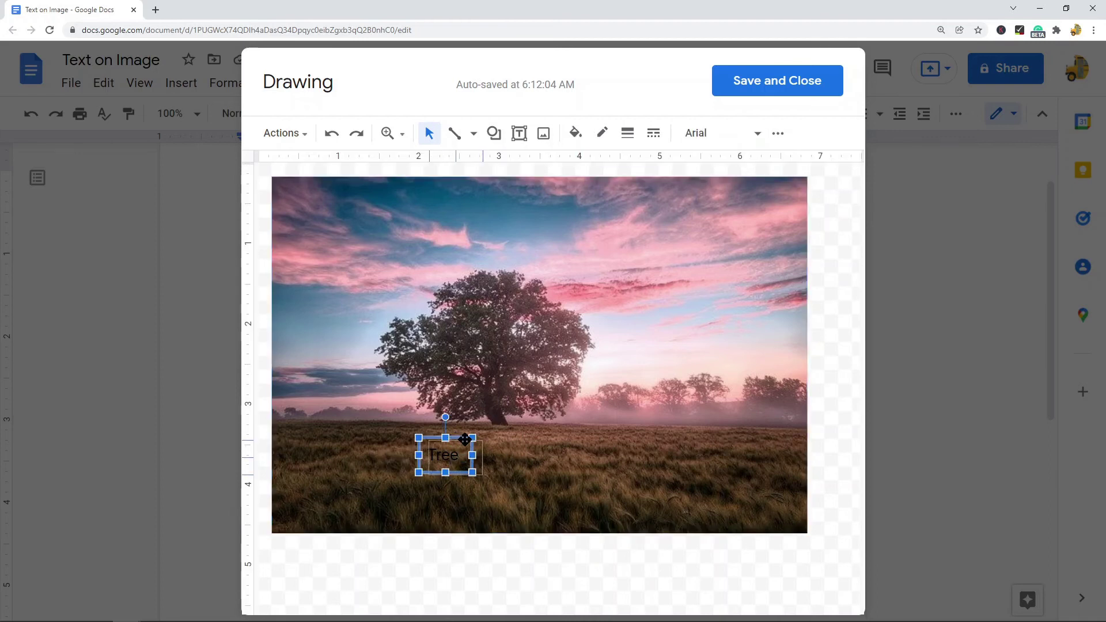
left_click_drag(465, 439, 520, 467)
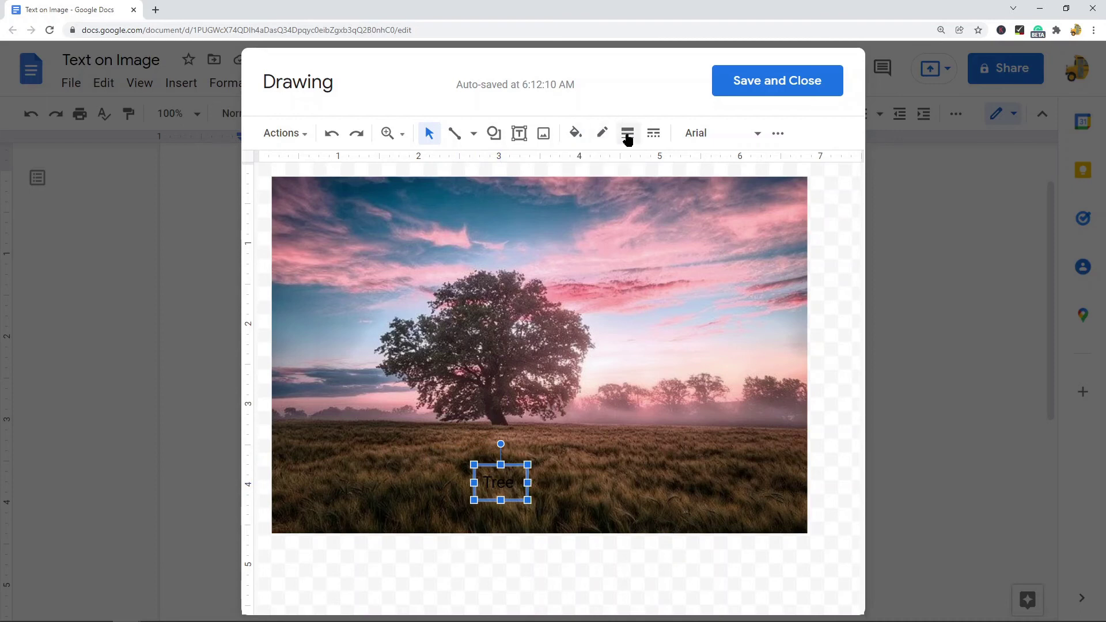
left_click(603, 134)
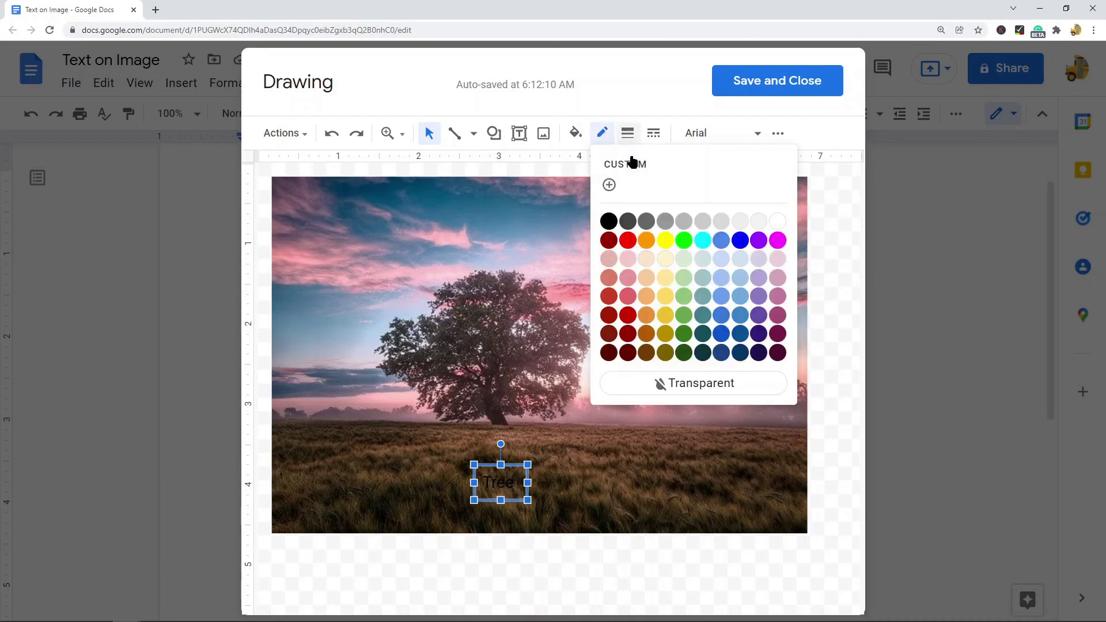
left_click(781, 227)
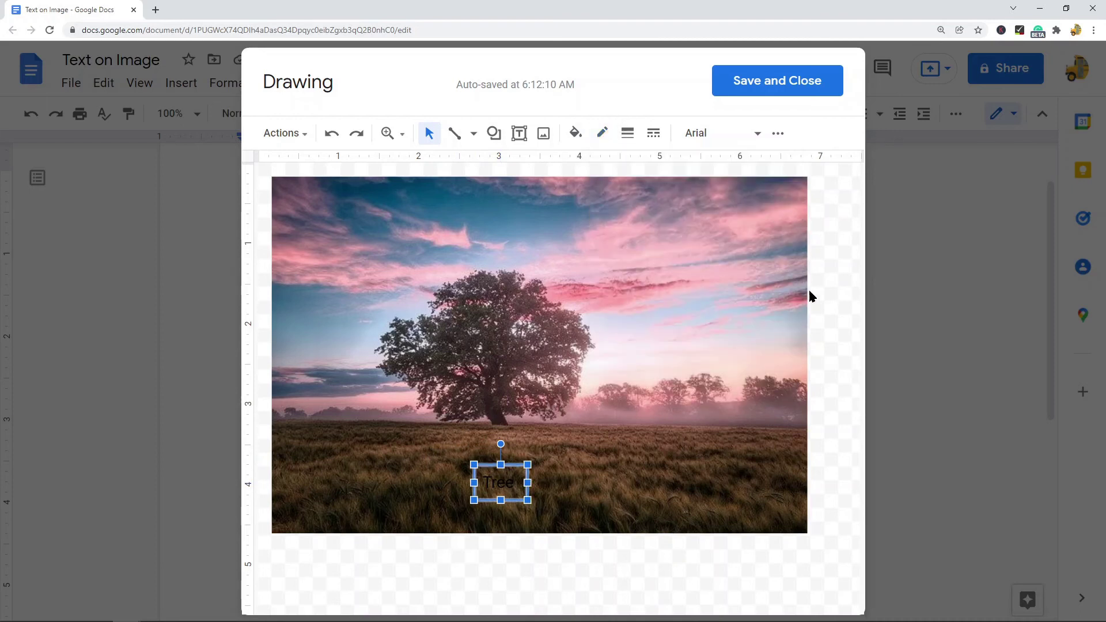
Step: Make the 'Tree' text white and reposition the box on the photo
left_click(777, 134)
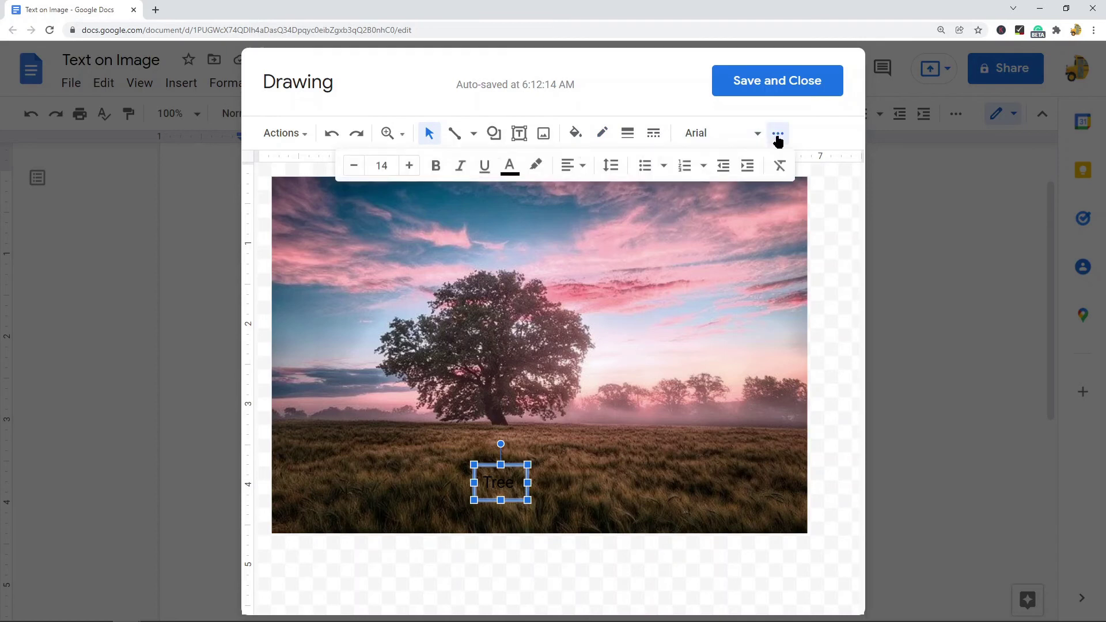
left_click(509, 166)
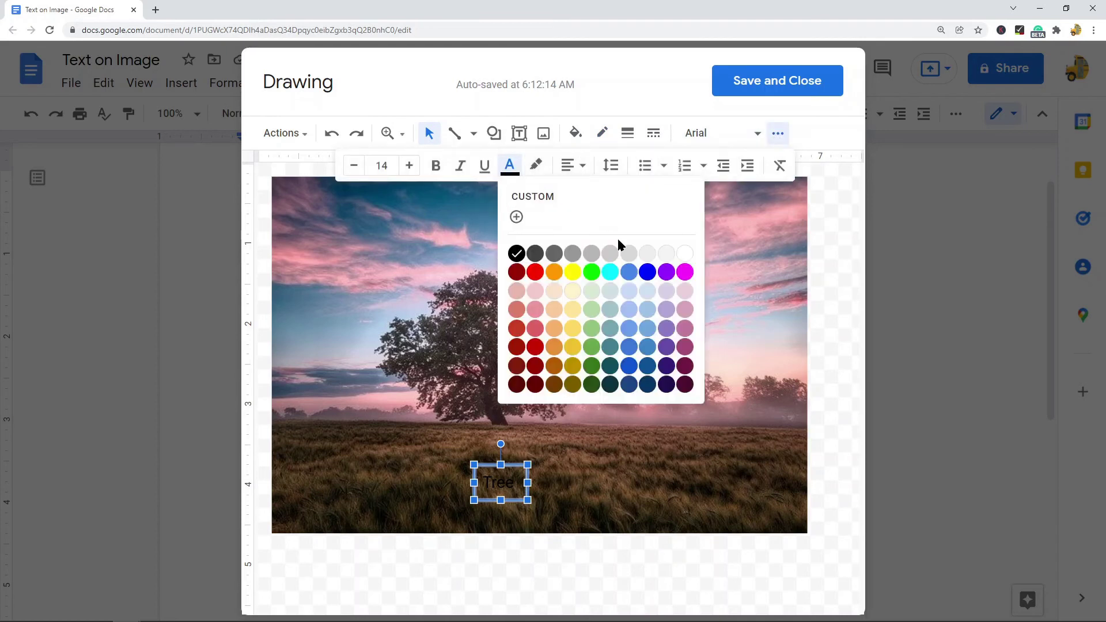
left_click(689, 253)
left_click(757, 380)
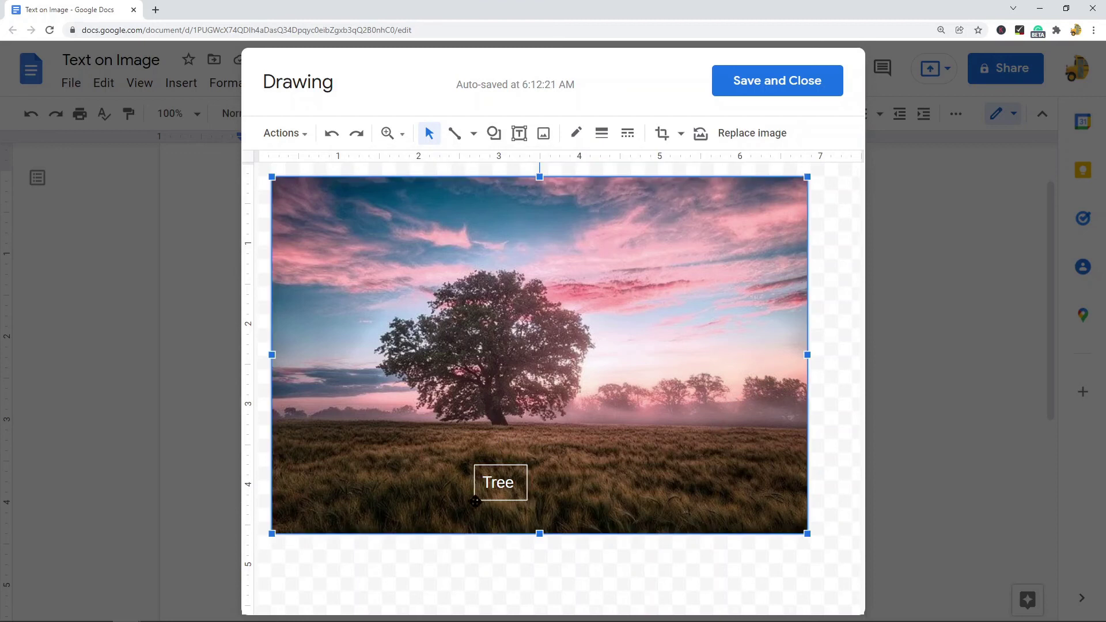
left_click_drag(504, 467, 505, 443)
Step: Save and close the drawing so the labelled tree photo appears in the page
left_click(746, 86)
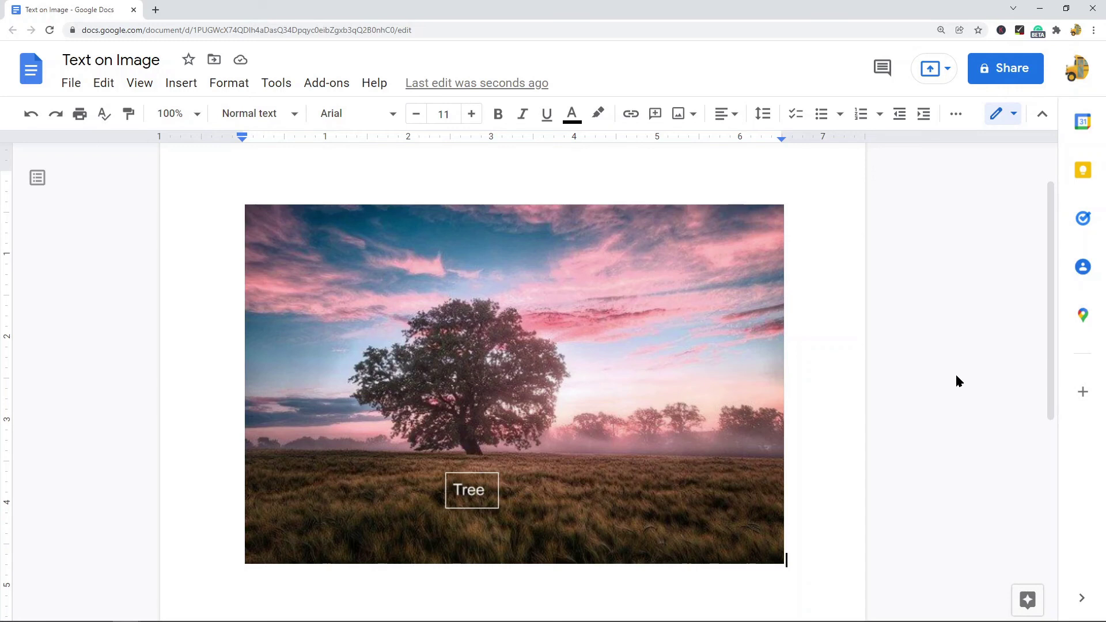
scroll(683, 328, "down", 1)
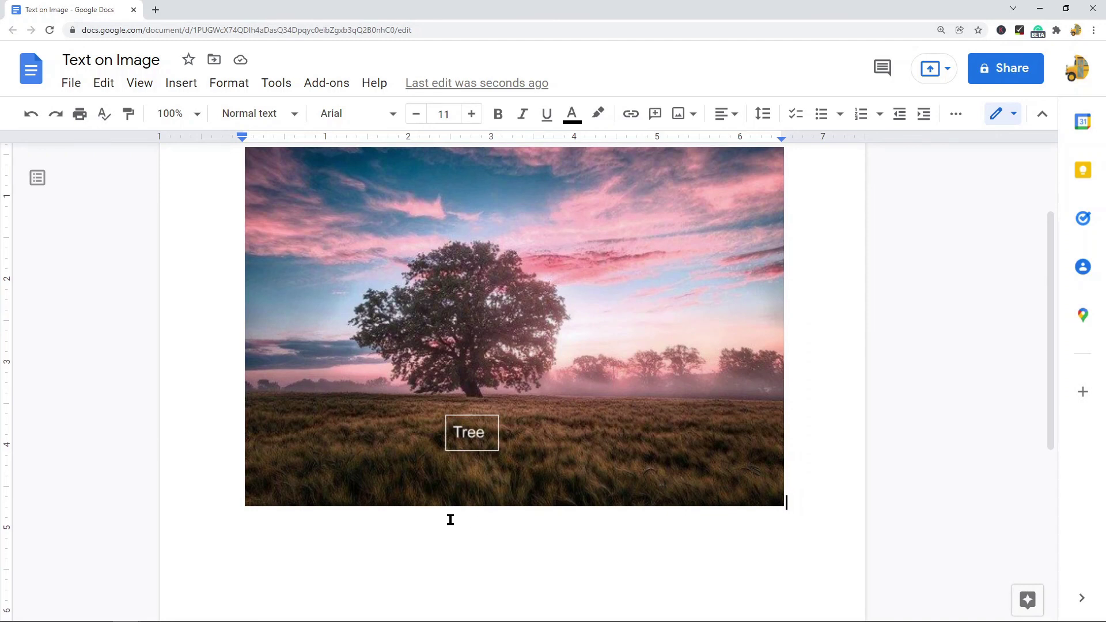
scroll(506, 166, "up", 1)
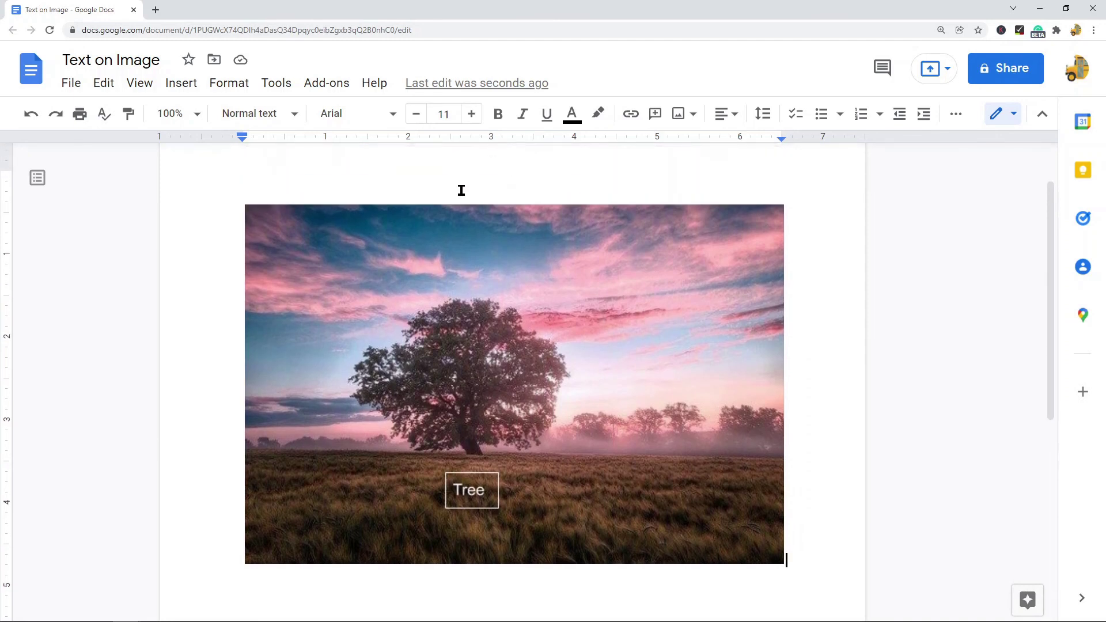
scroll(556, 346, "down", 1)
left_click(325, 503)
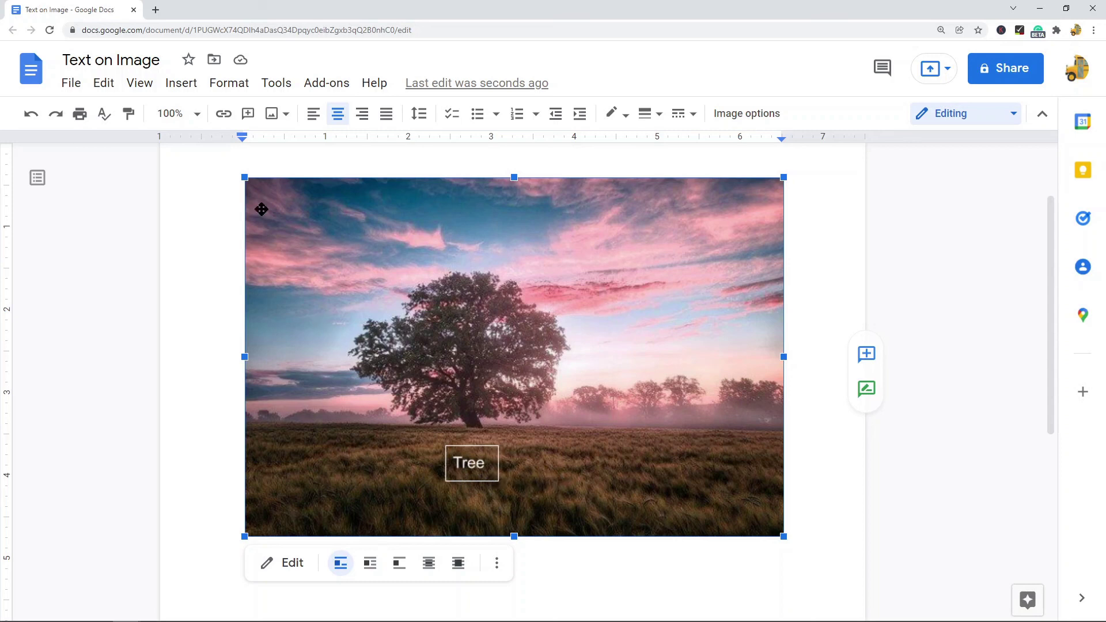
left_click(191, 87)
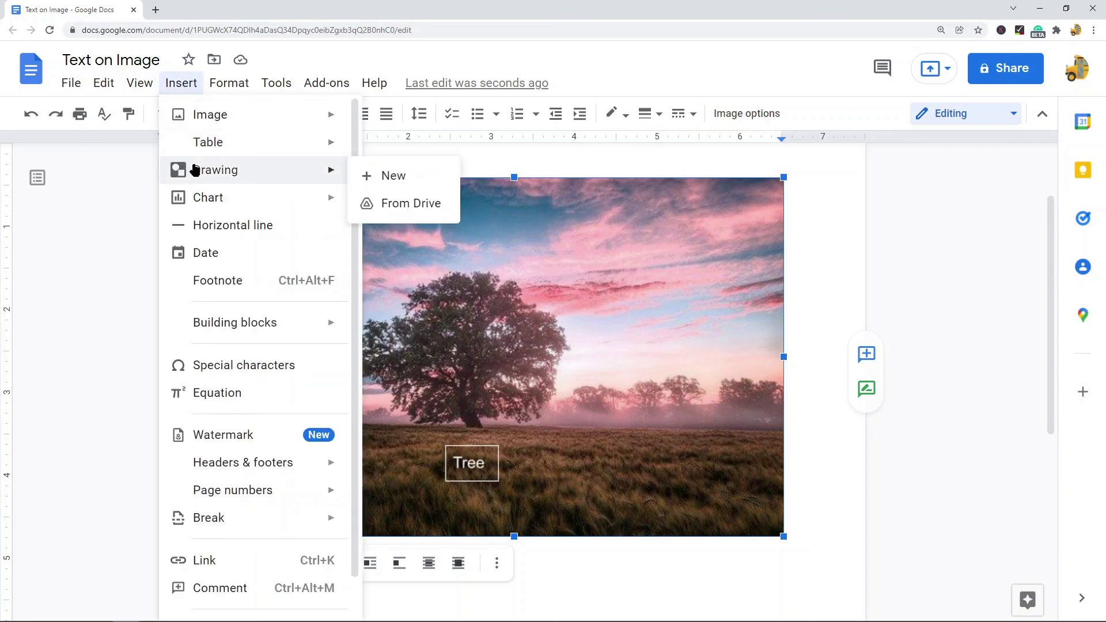
left_click(815, 375)
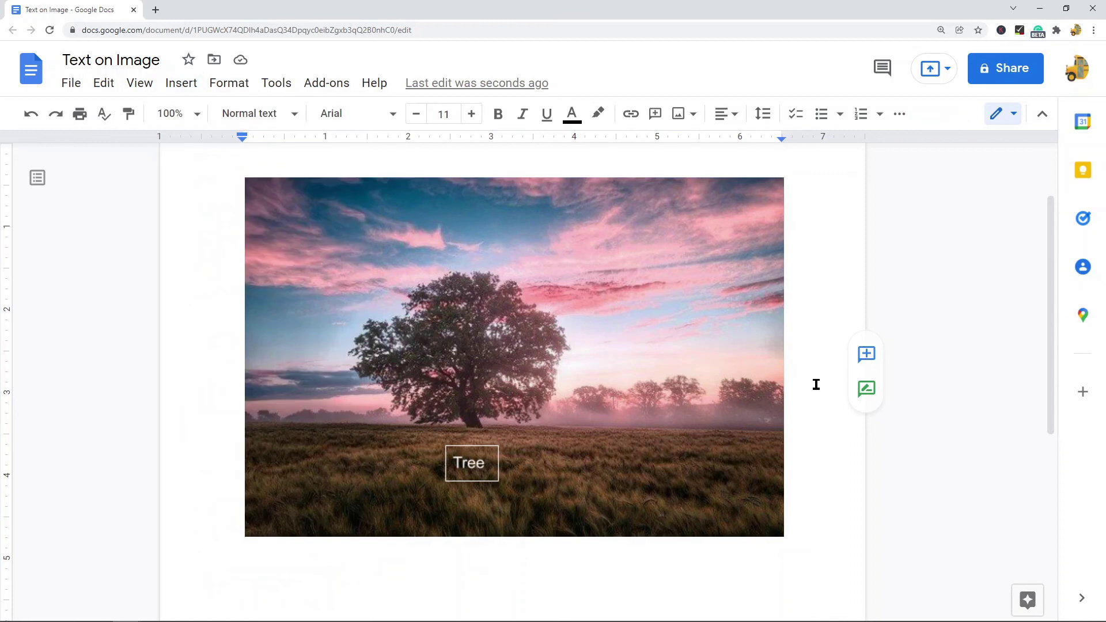